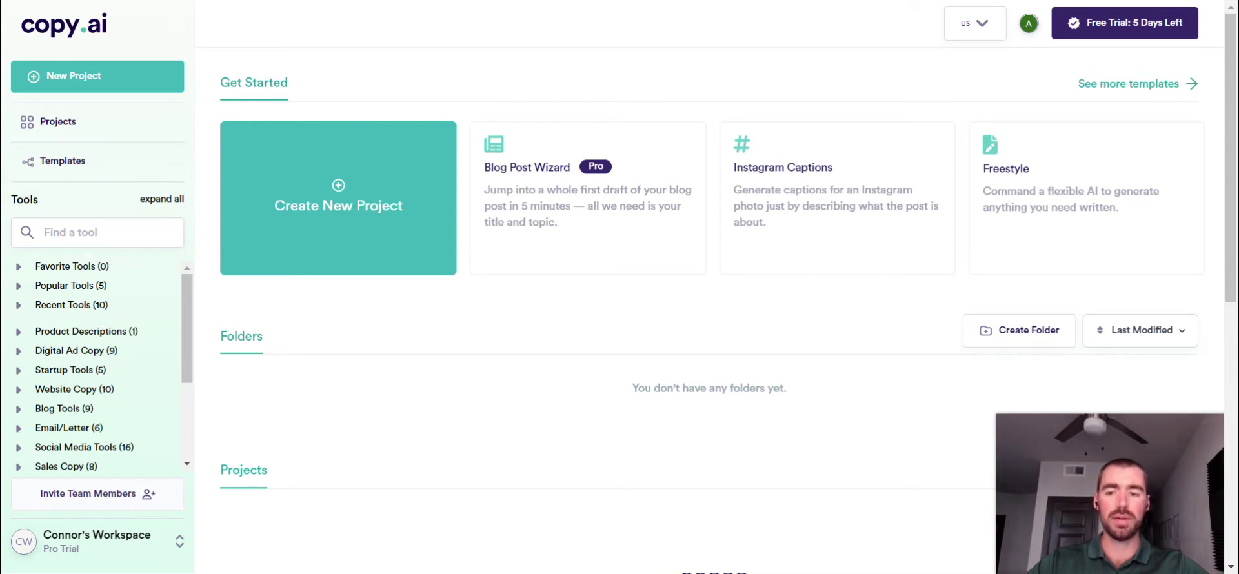
Return to the dashboard, where the 2022-10-03 Untitled project is listed under Projects
click(354, 248)
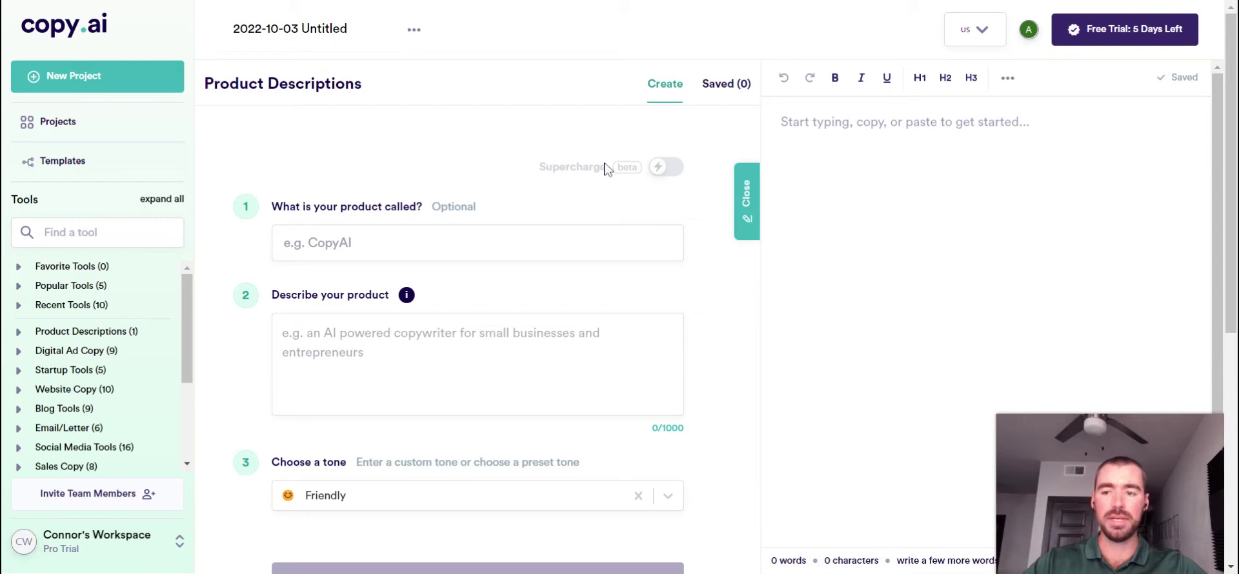
Browse All Templates, filter to the Fun category, and select the Short Story template
click(84, 32)
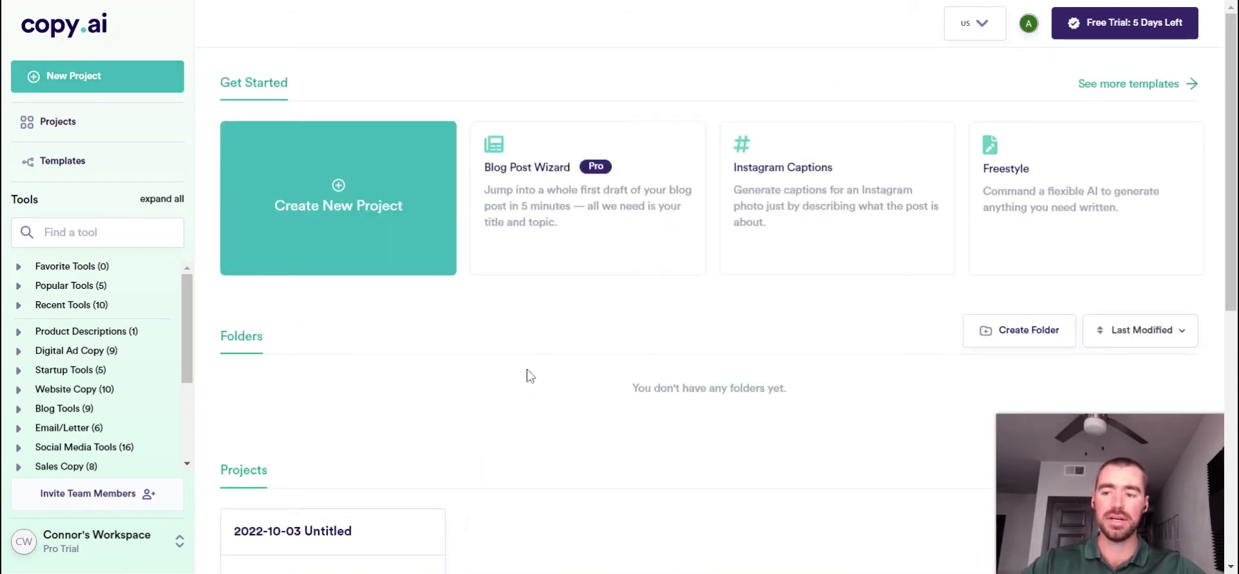
click(93, 164)
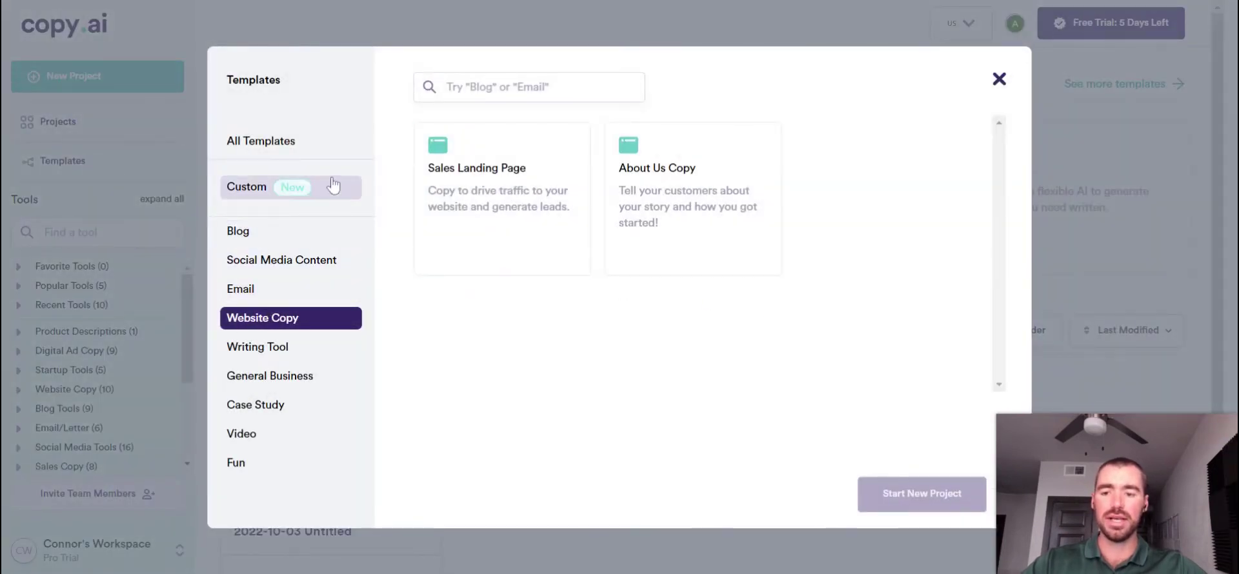
click(283, 149)
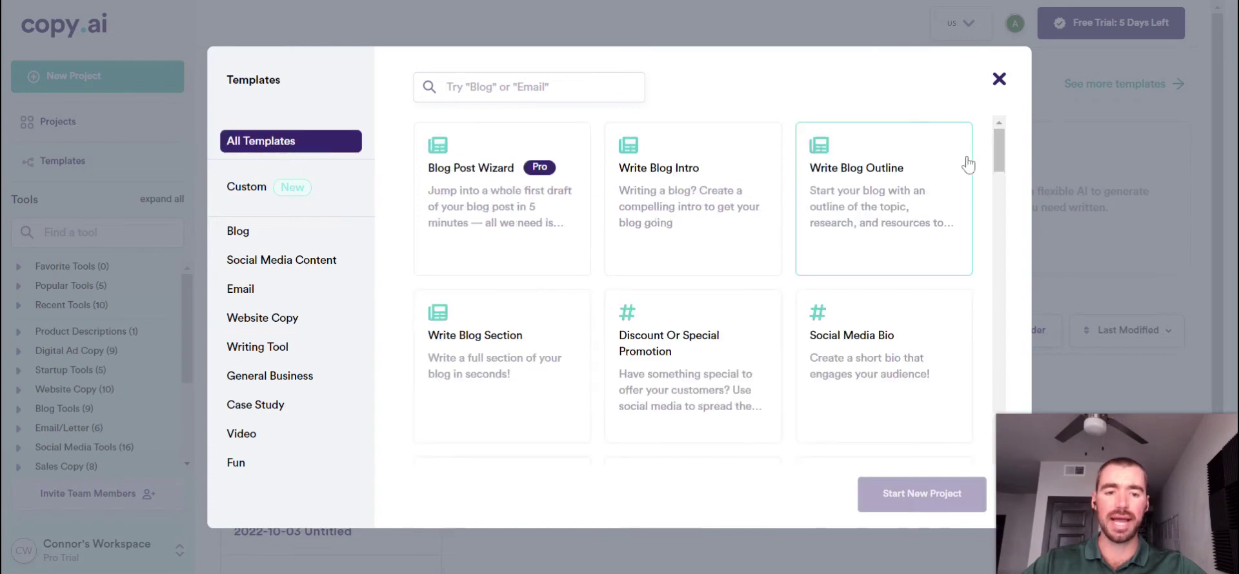
drag(998, 146, 1010, 188)
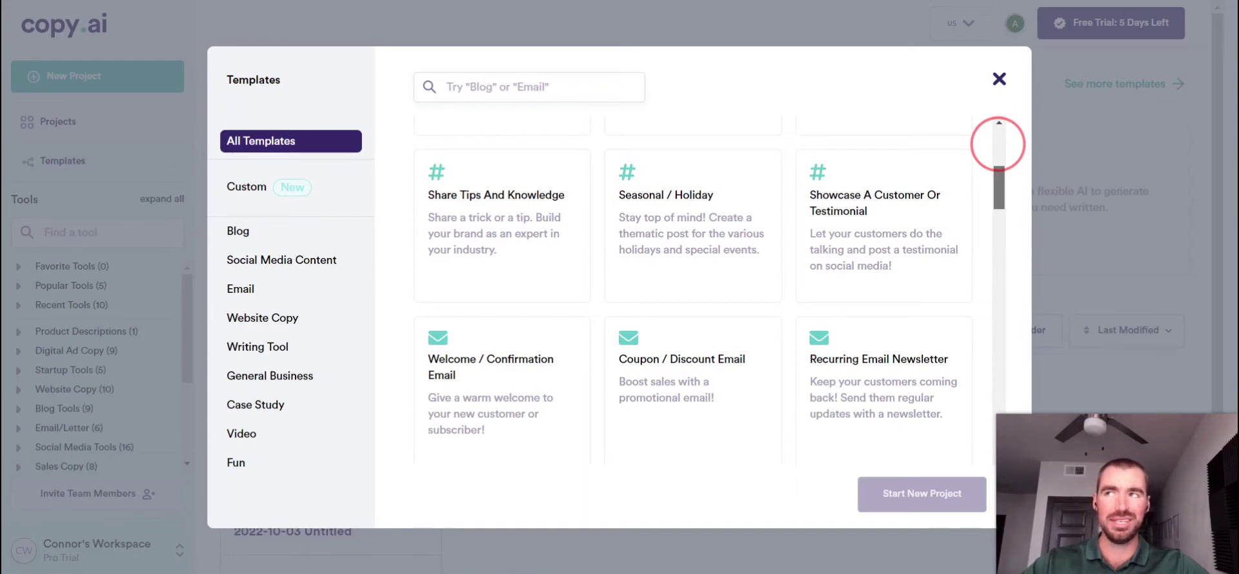
drag(1009, 187, 1013, 233)
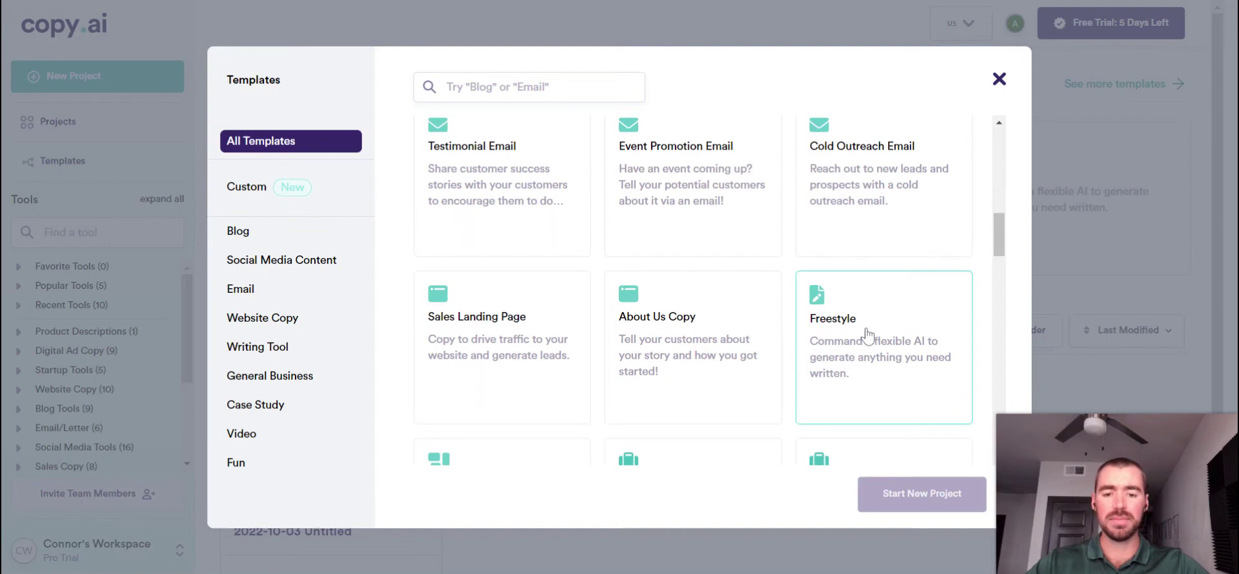
click(258, 472)
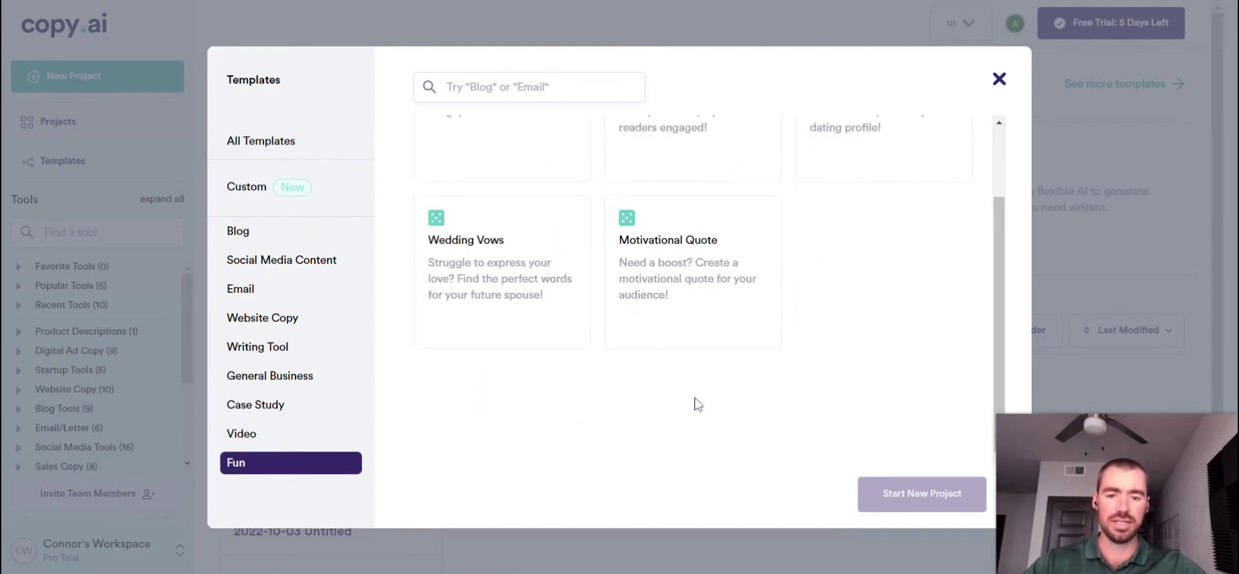
scroll(685, 307, up, 2)
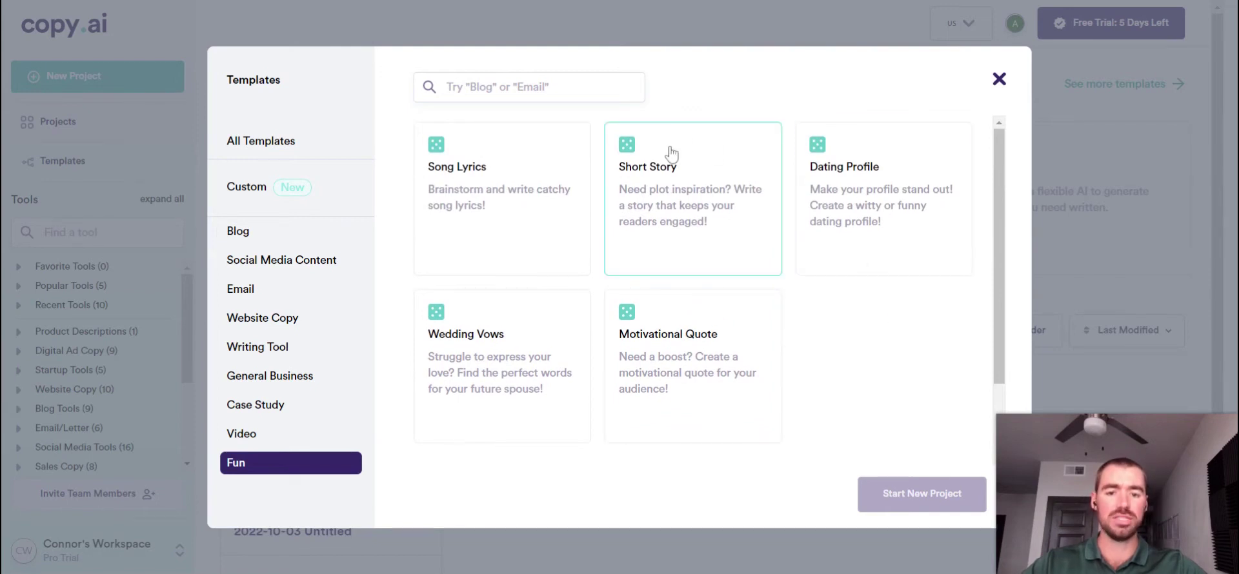
click(765, 214)
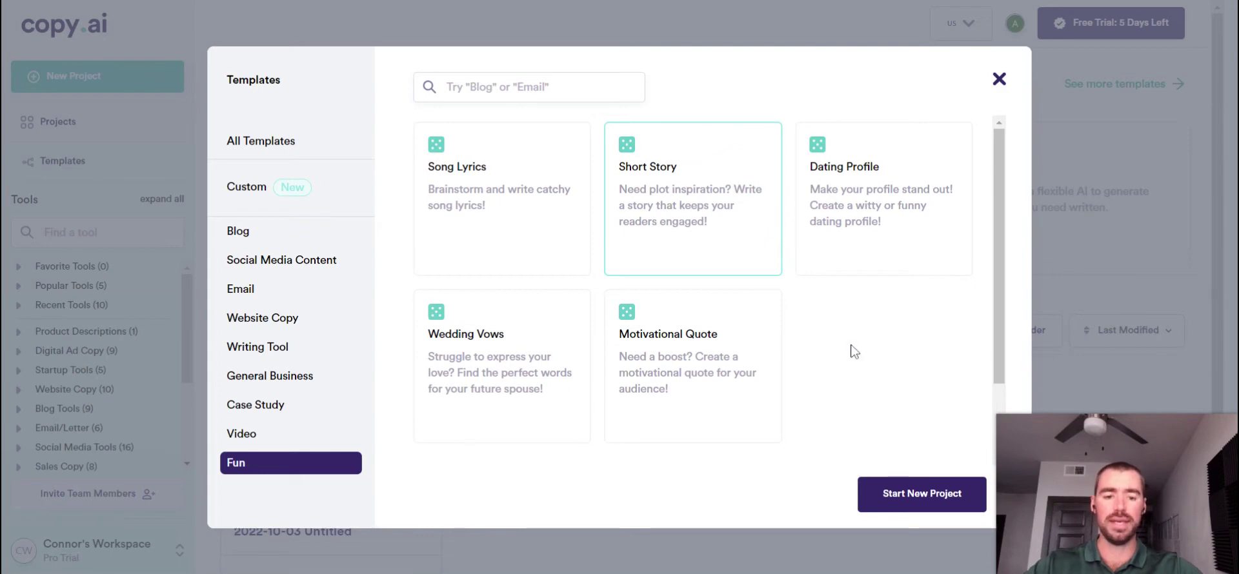
Start a new project from the Short Story template and look over its Freestyle form
click(916, 493)
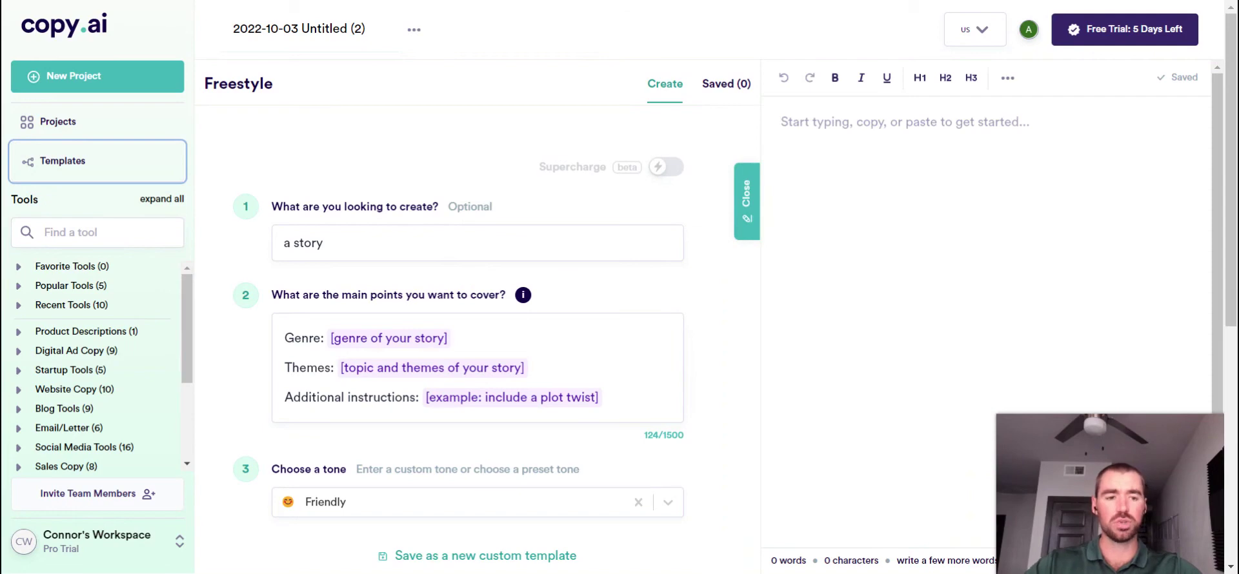
drag(1211, 113, 1213, 129)
scroll(520, 281, down, 3)
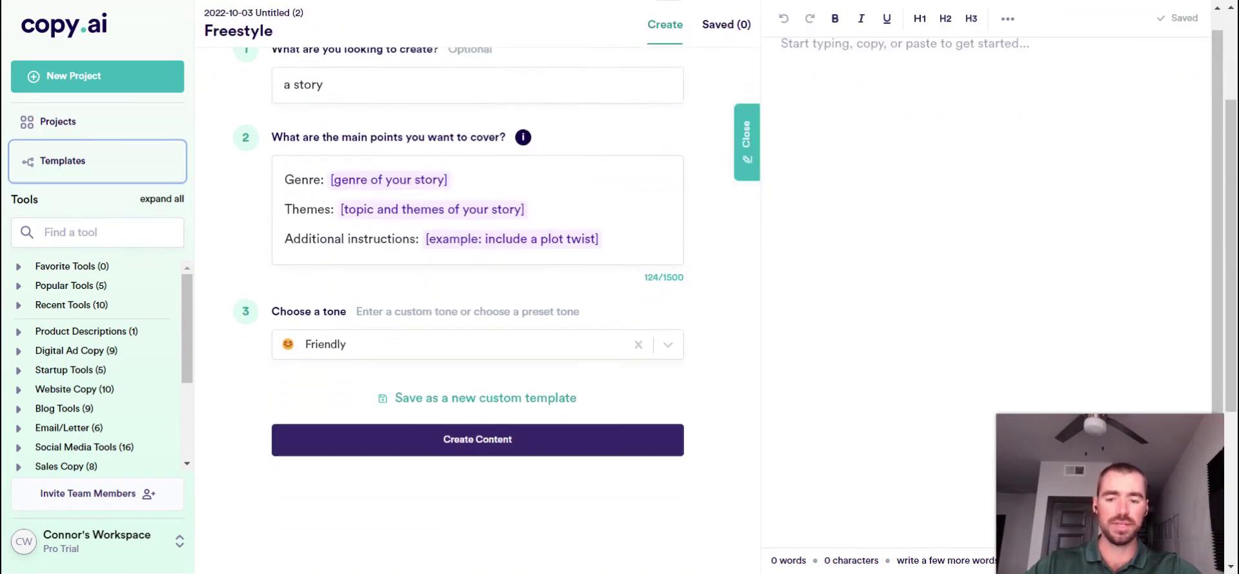
scroll(516, 282, up, 1)
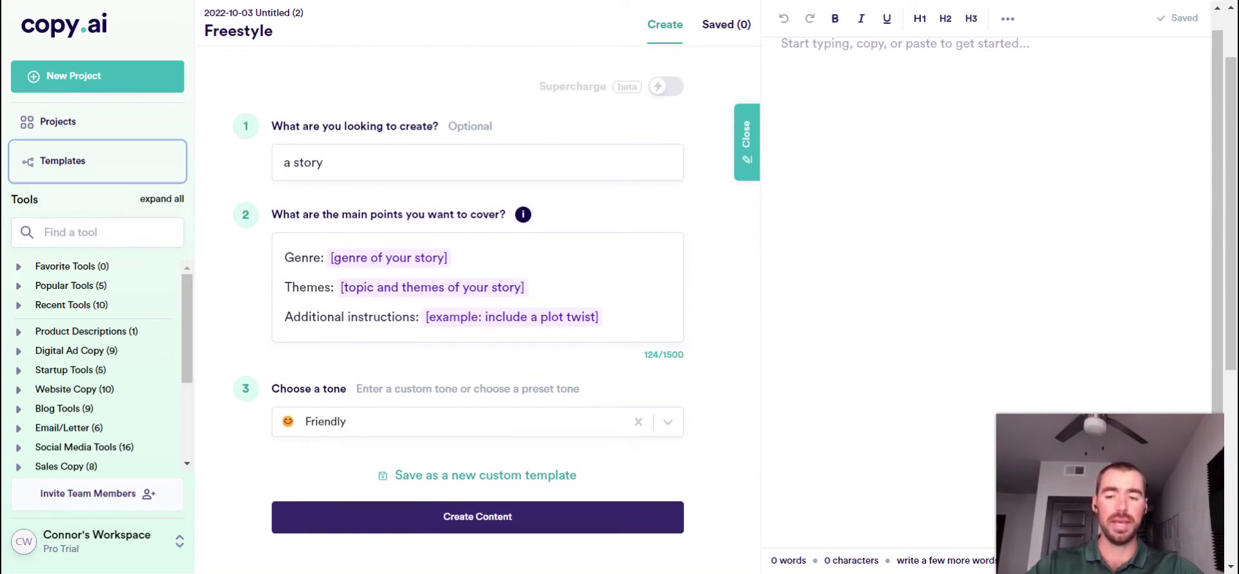
scroll(477, 322, up, 1)
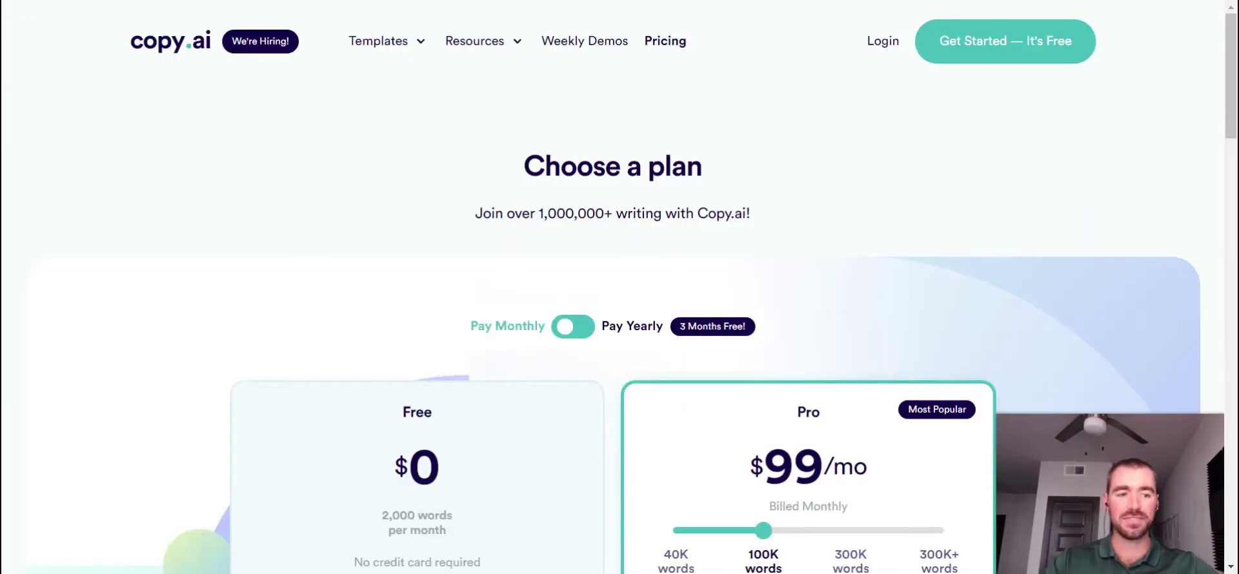
drag(1233, 74, 1234, 133)
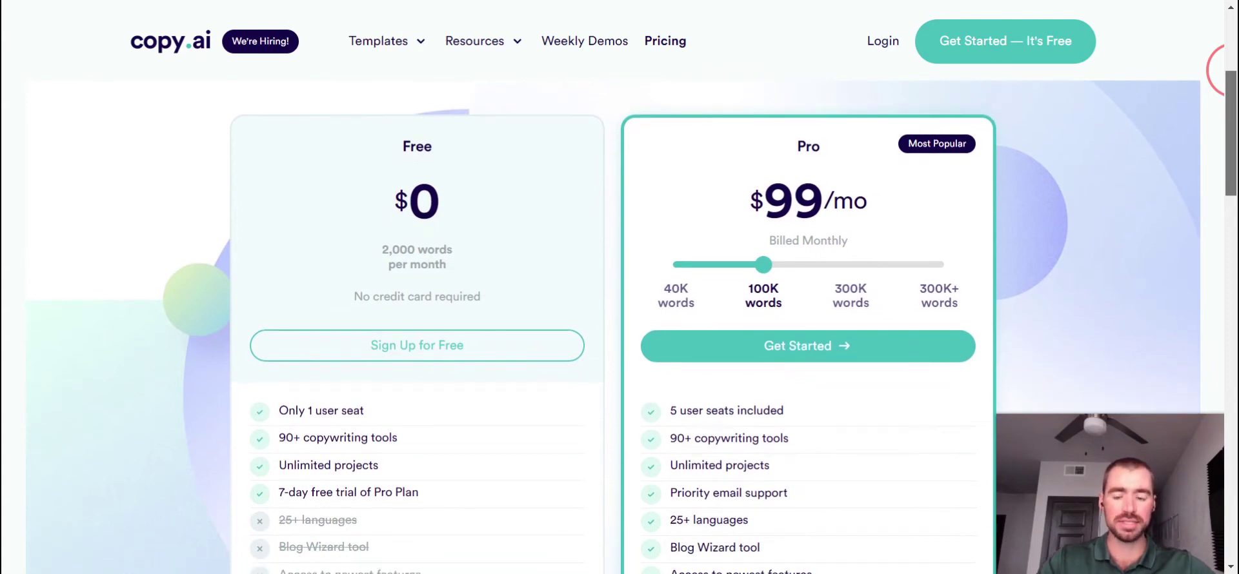
drag(1234, 70, 1234, 71)
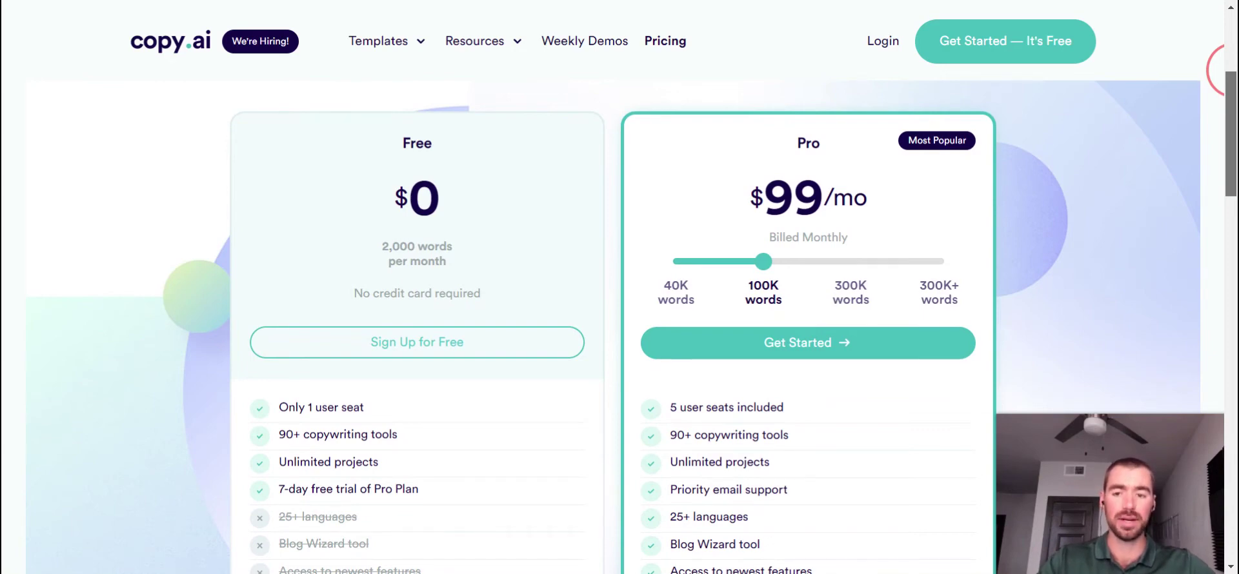
drag(1233, 71, 1234, 78)
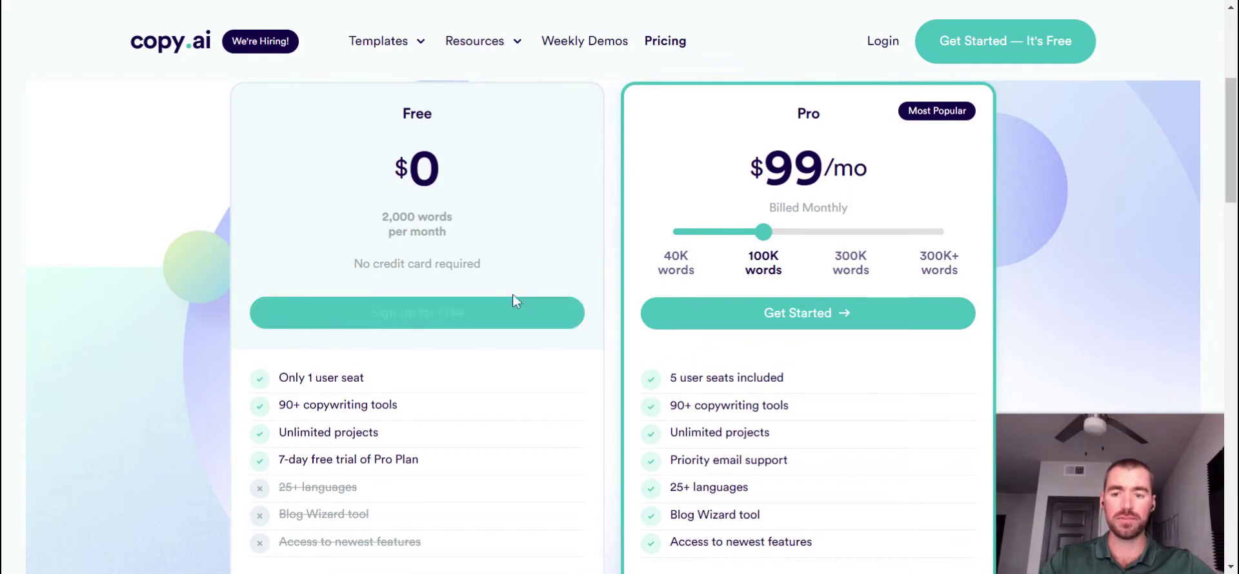
drag(381, 218, 464, 232)
scroll(620, 323, down, 1)
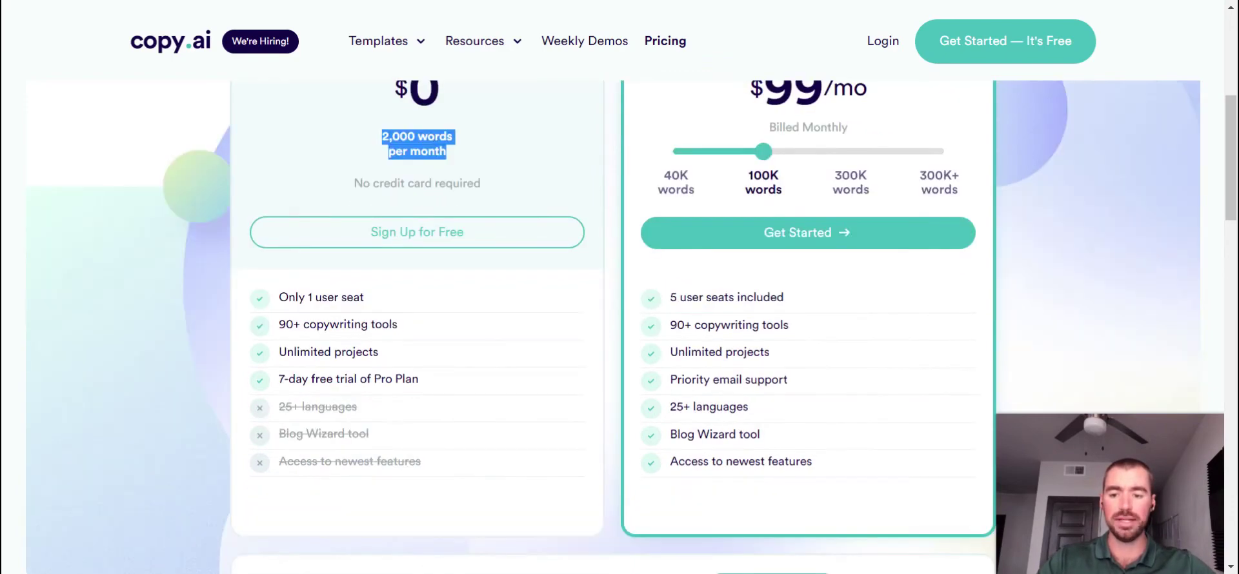
drag(279, 325, 407, 326)
drag(274, 352, 419, 379)
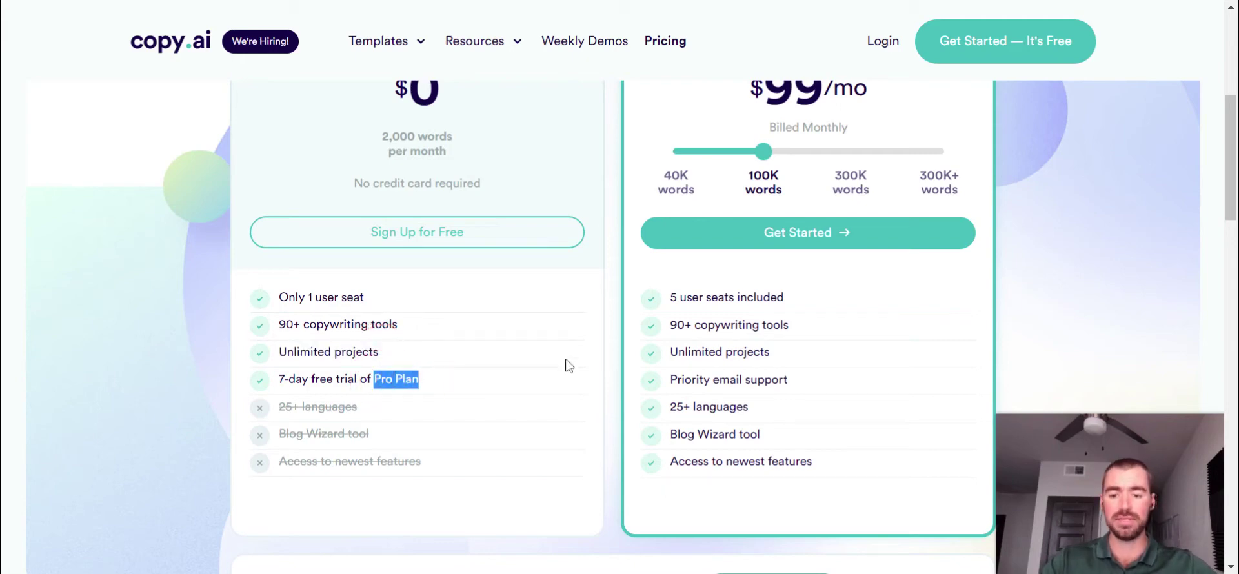
click(210, 327)
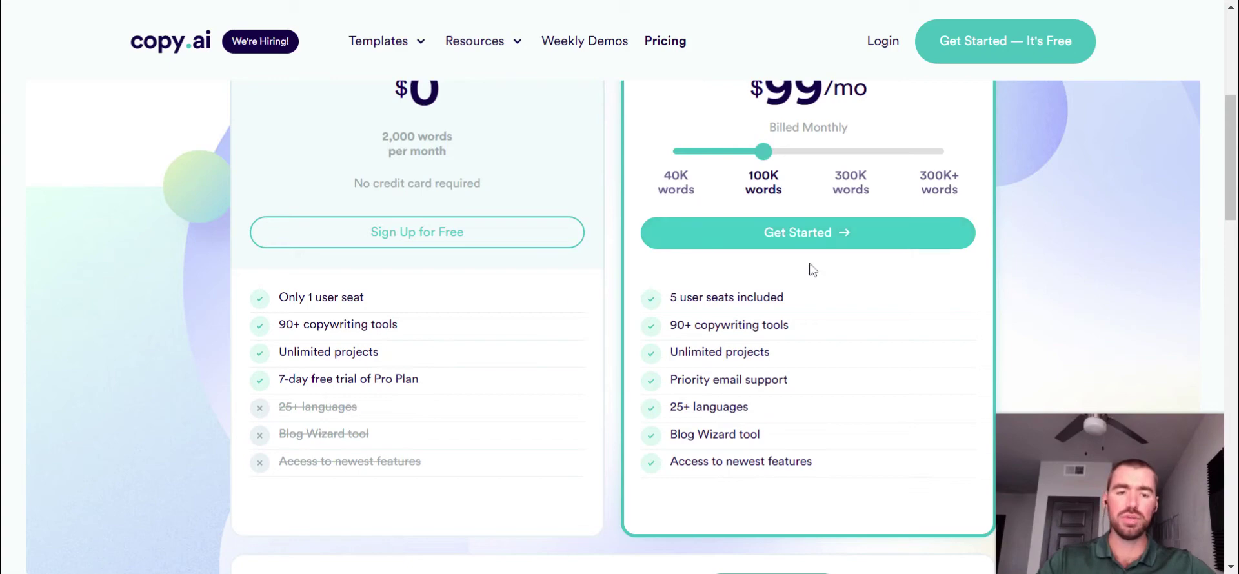
scroll(1221, 189, up, 3)
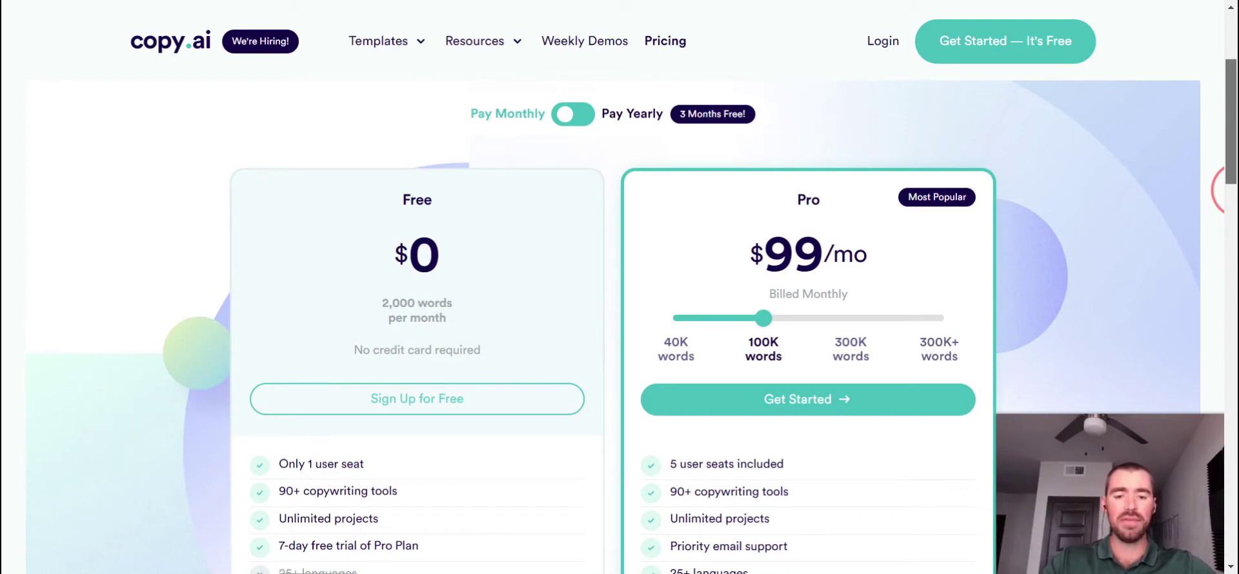
scroll(1229, 190, down, 1)
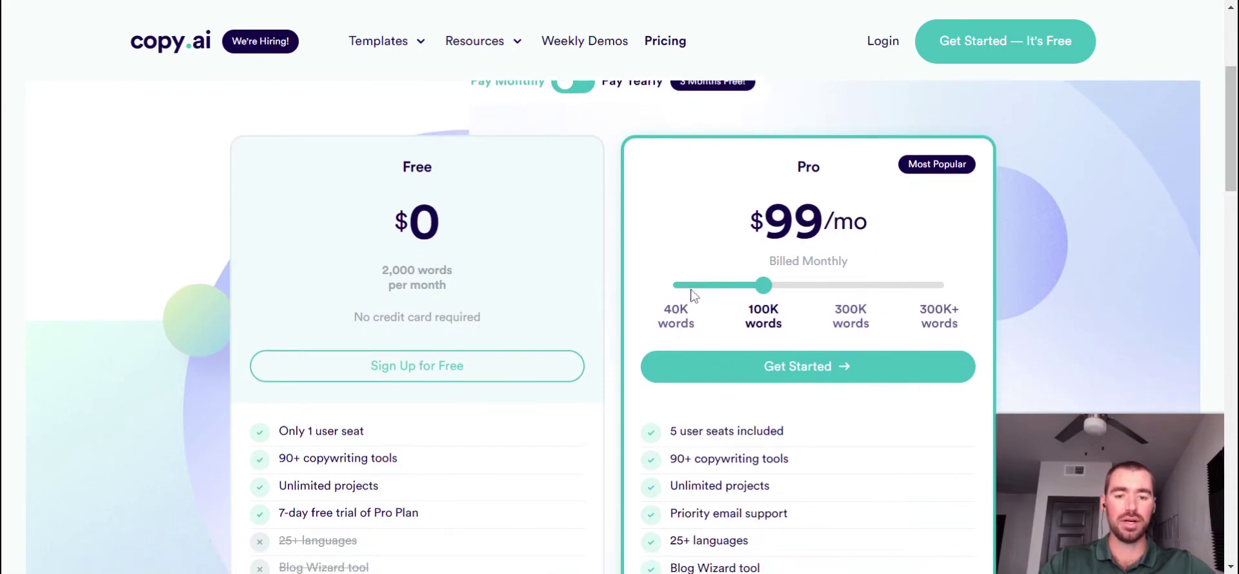
click(674, 287)
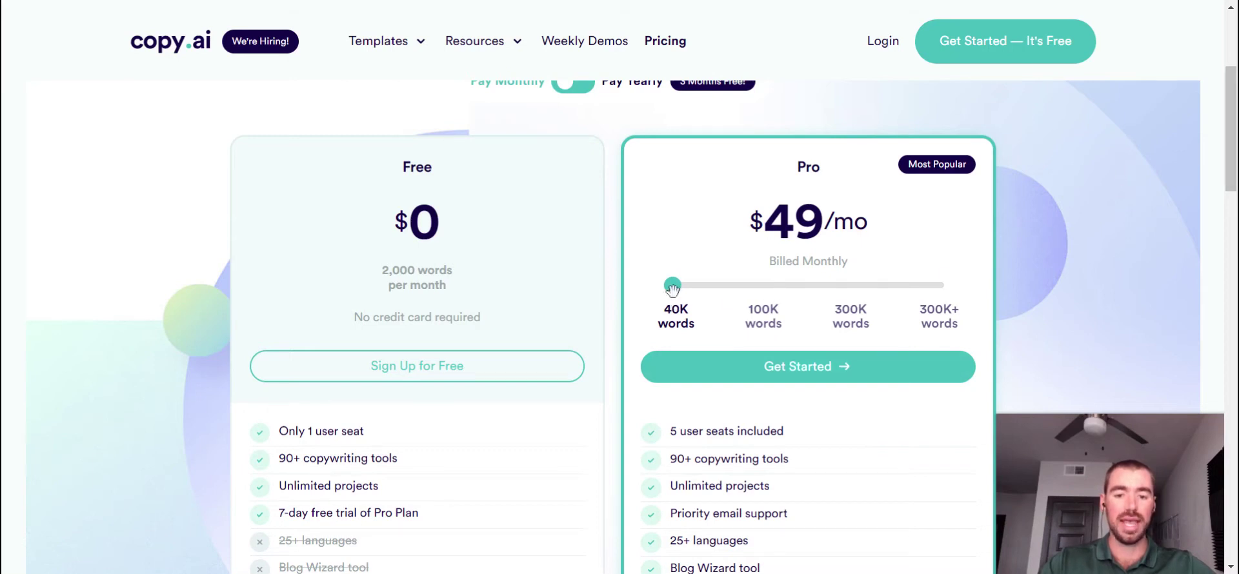
drag(672, 285, 763, 285)
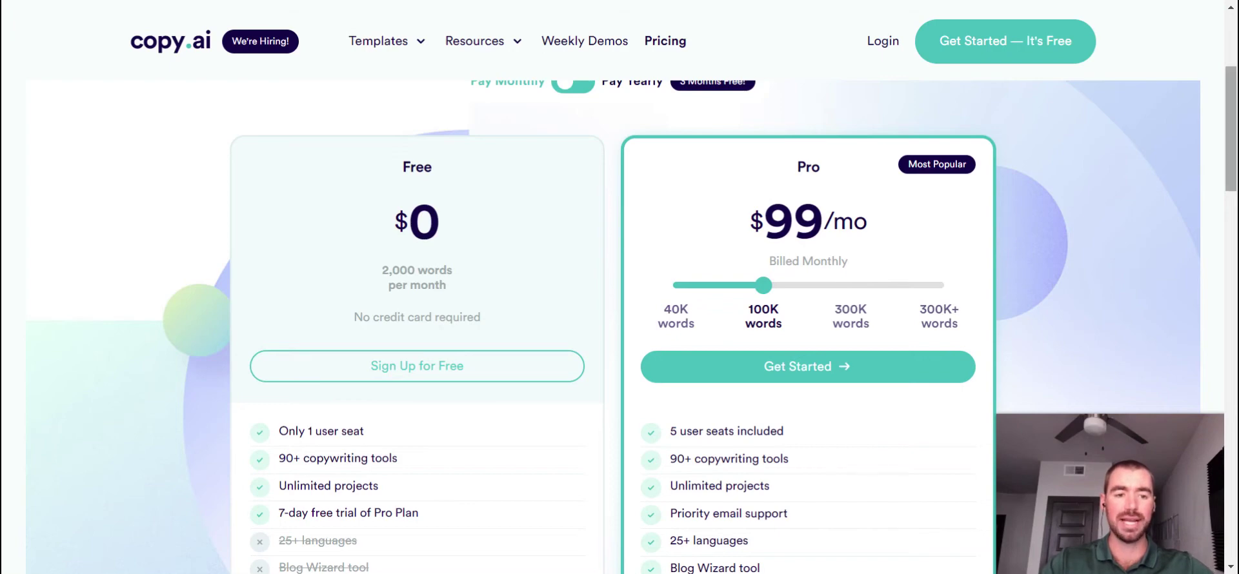
drag(1236, 113, 1236, 119)
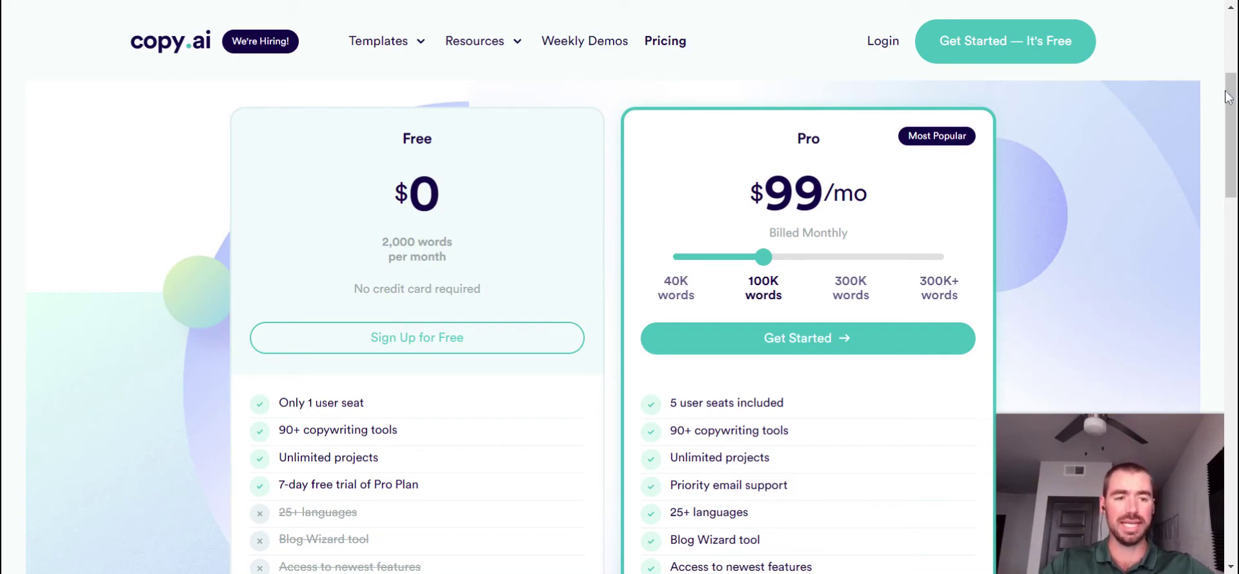
drag(1235, 95, 1234, 102)
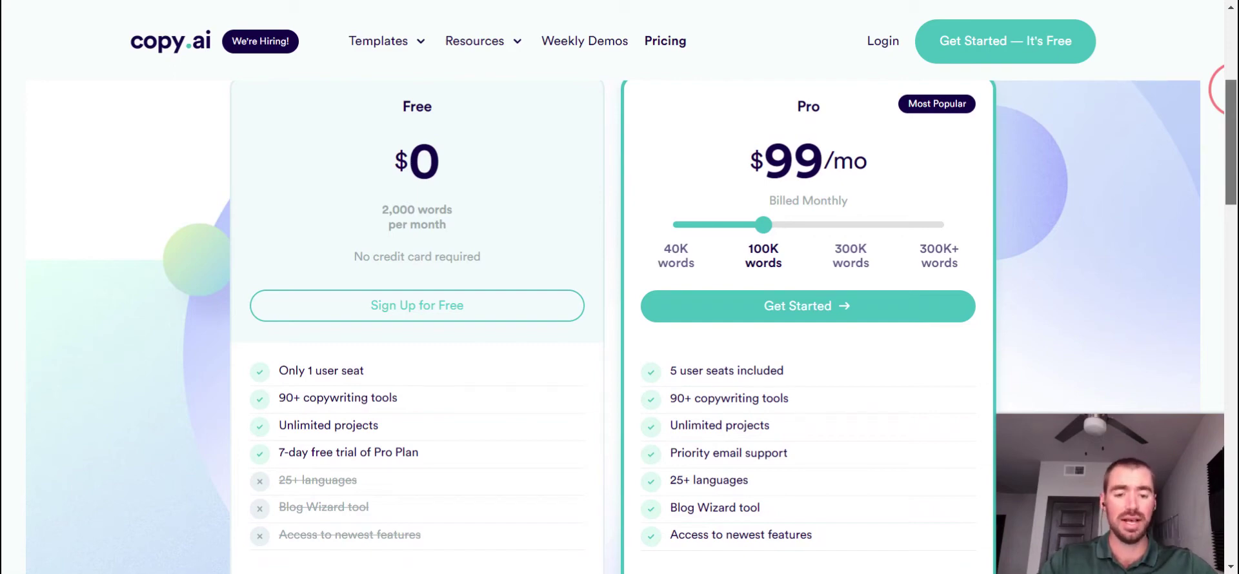
scroll(1132, 150, down, 1)
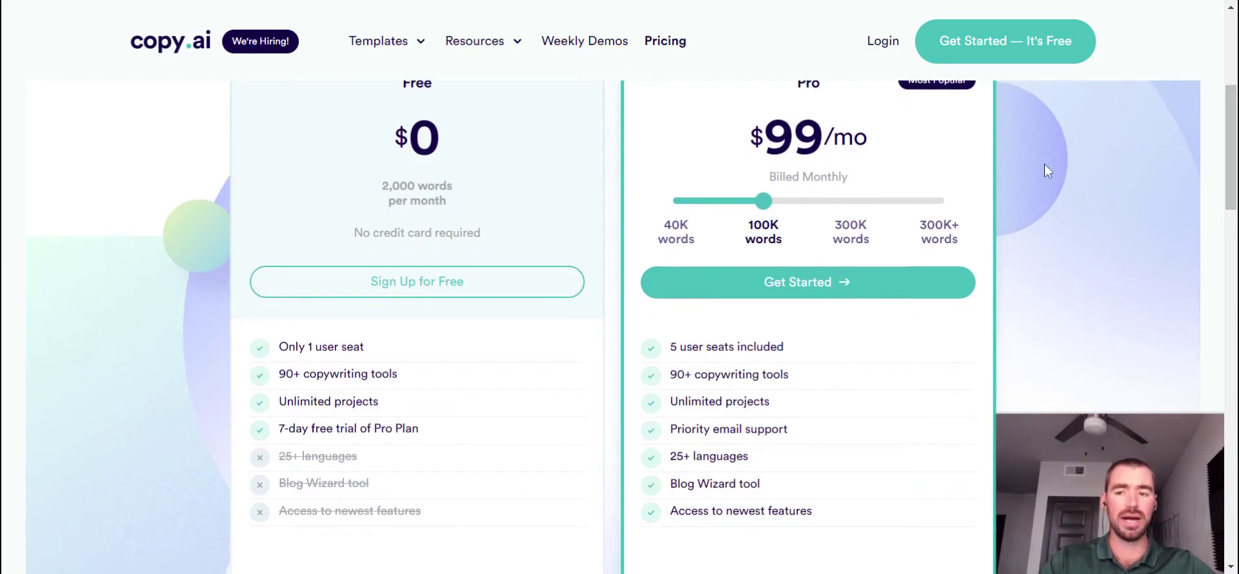
scroll(979, 233, down, 1)
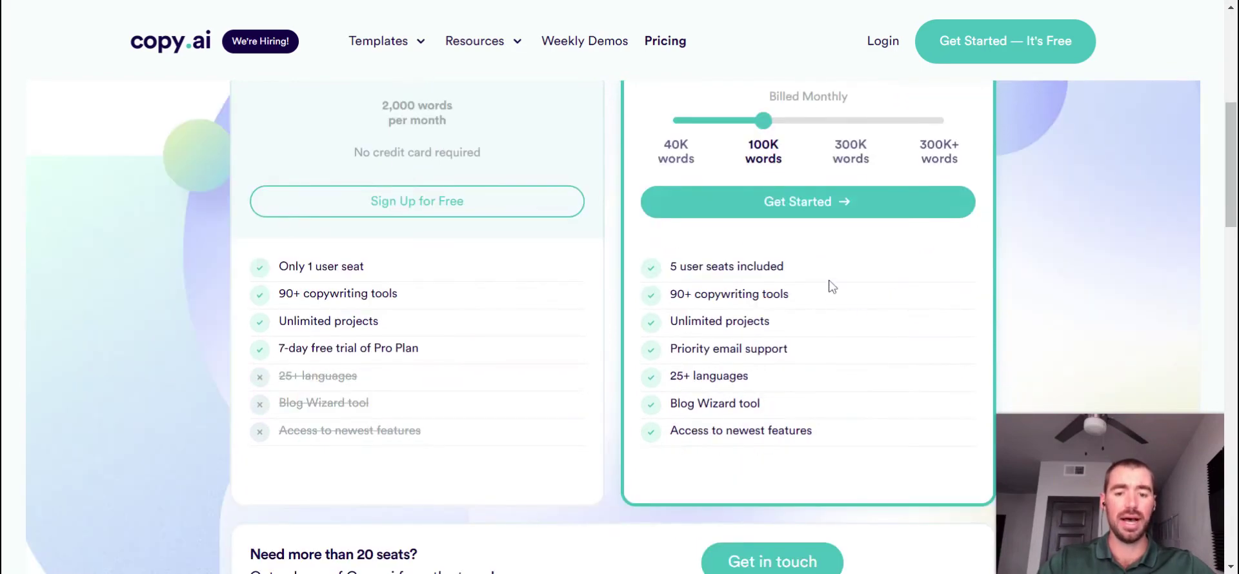
drag(671, 269, 783, 266)
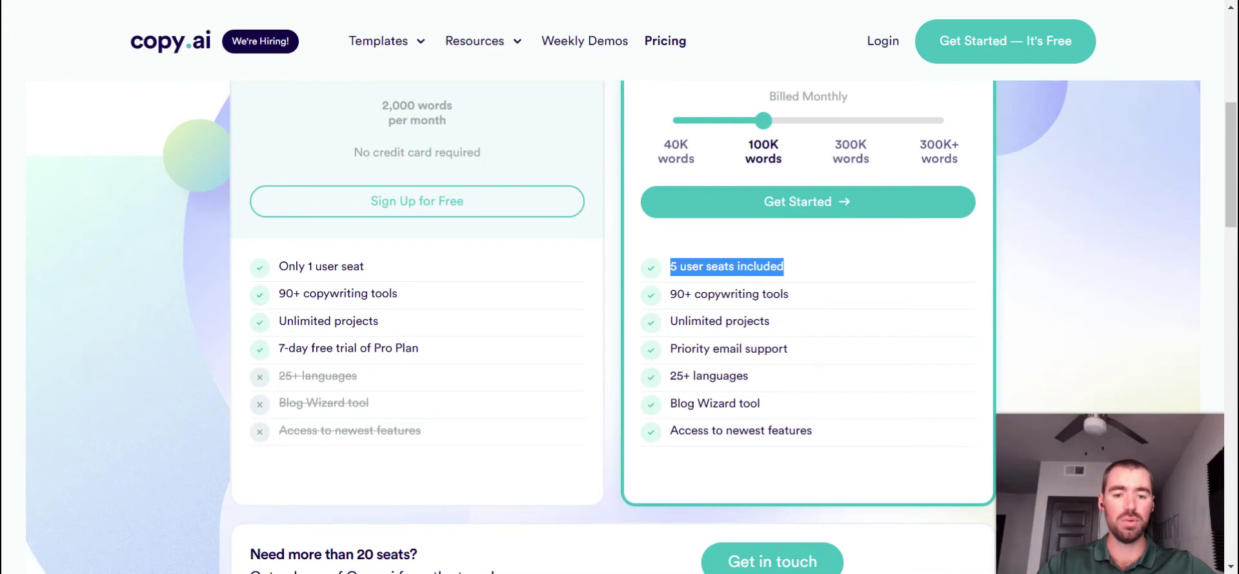
scroll(774, 328, down, 1)
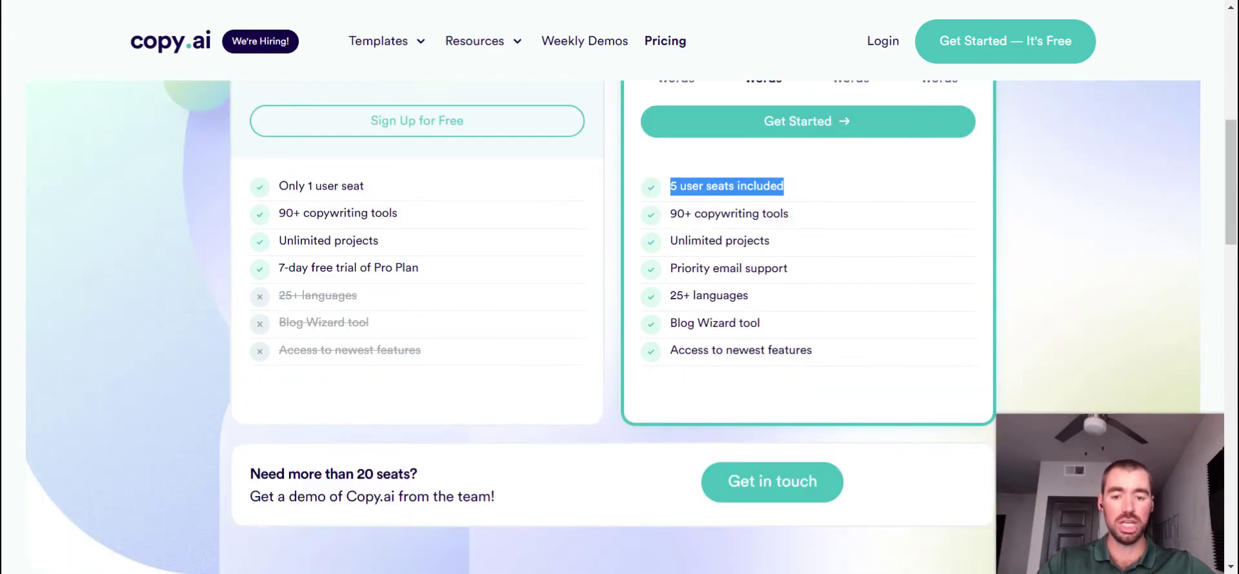
drag(671, 295, 754, 299)
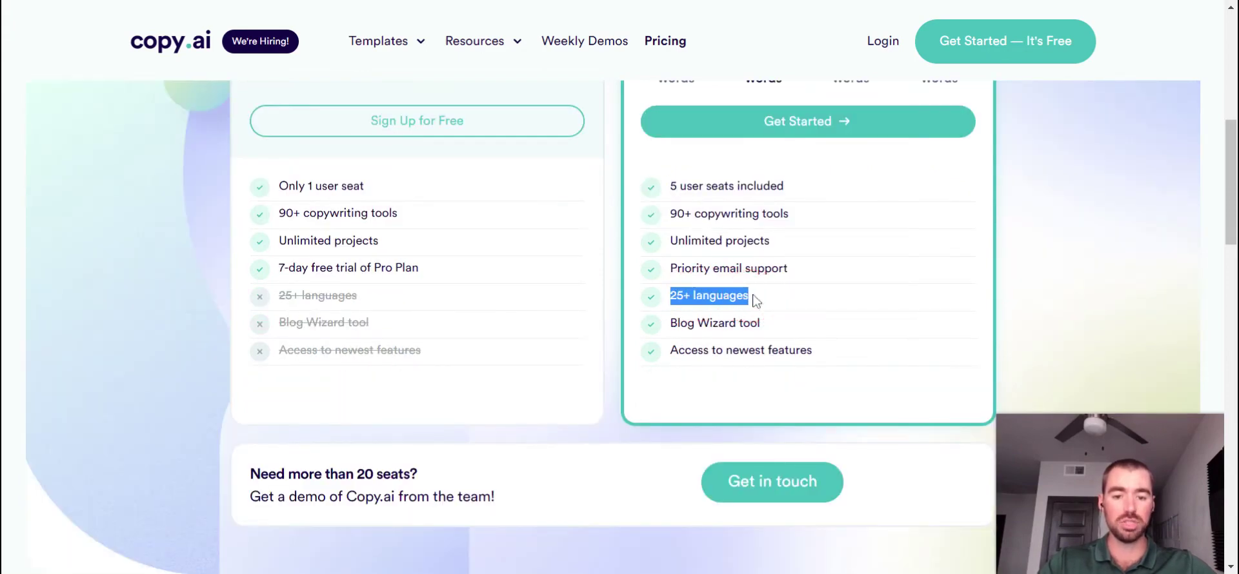
drag(666, 326, 782, 323)
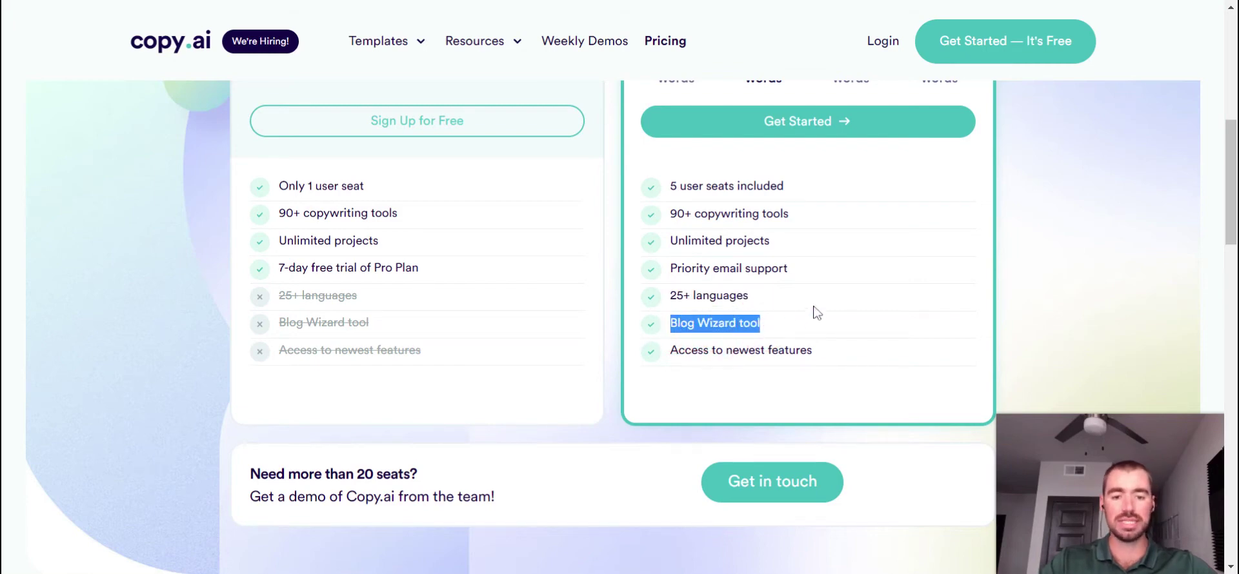
Enter the blog title 'How to Make the Perfect Cheese Pizza' with keywords 'Cheese Pizza, Pizza'
click(1232, 149)
drag(1232, 150, 1228, 133)
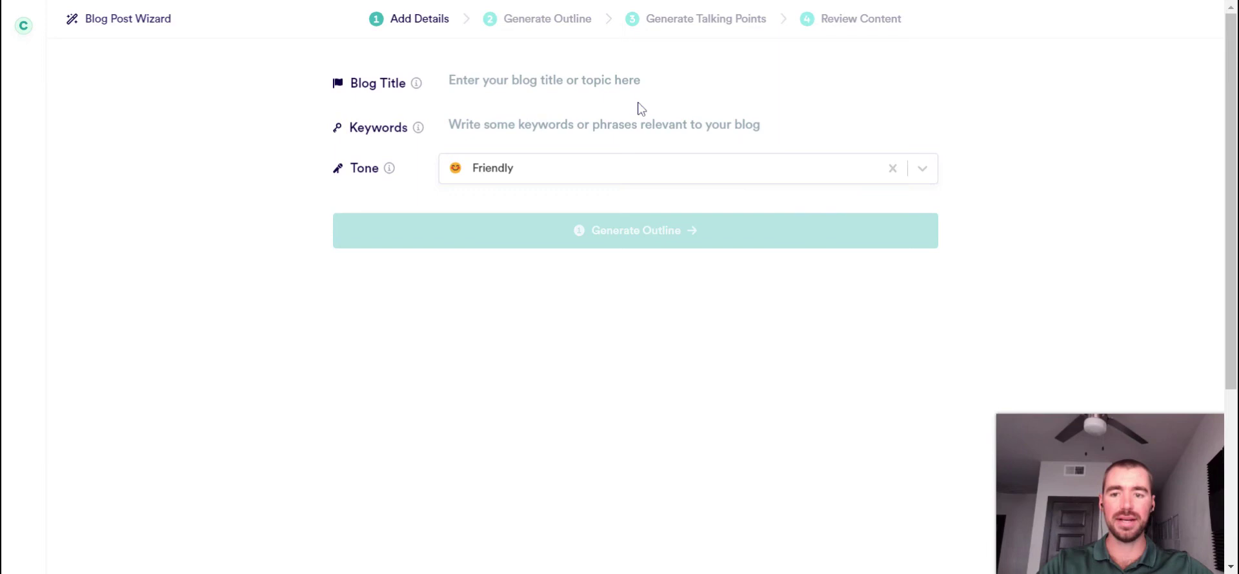
click(743, 109)
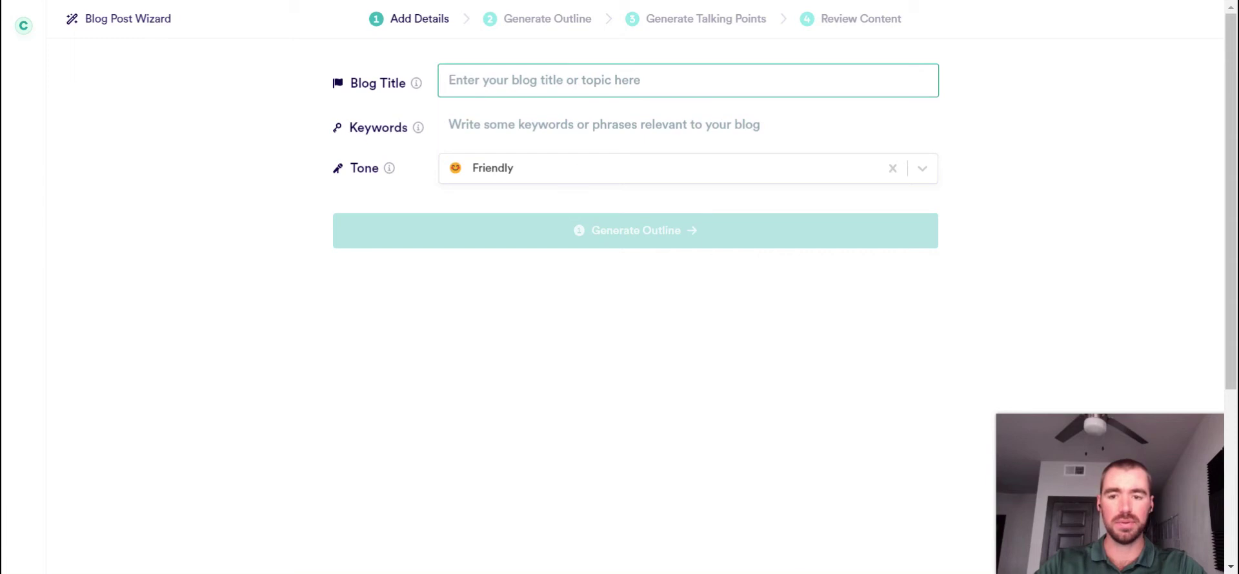
text(How to m)
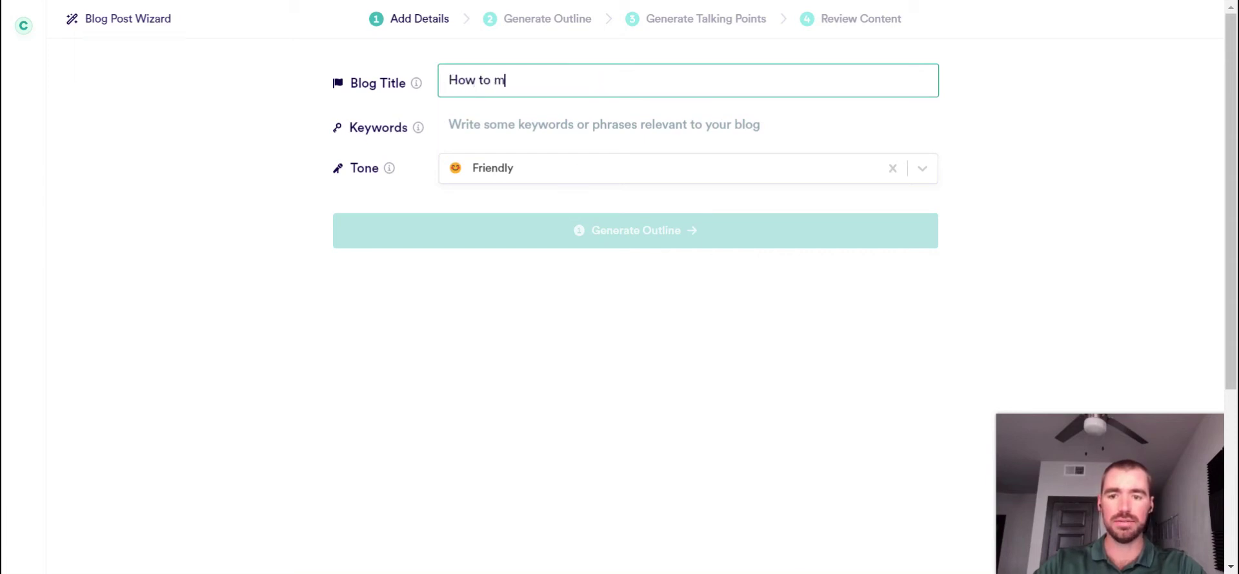
key(BackSpace)
text(Make the Pe)
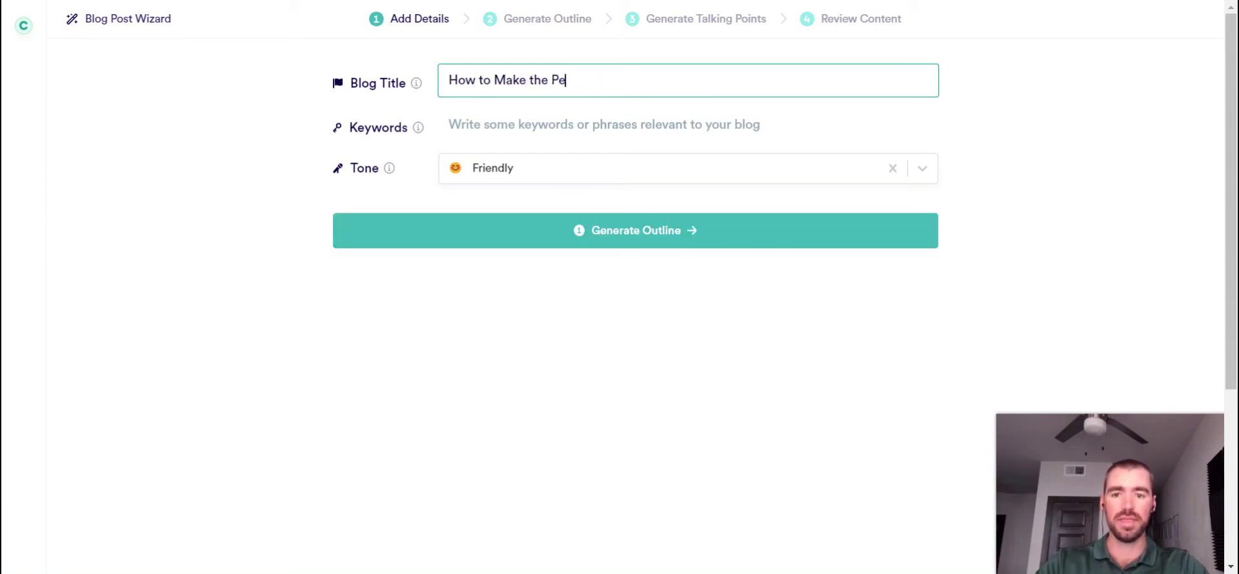
text(rfect Chee)
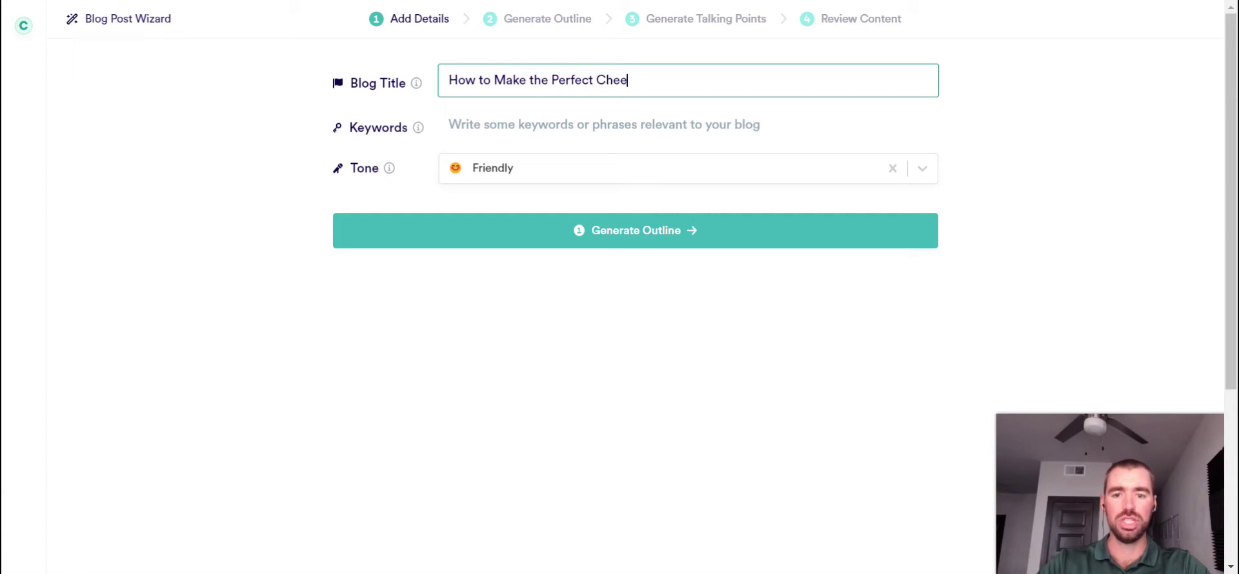
text(se Piz)
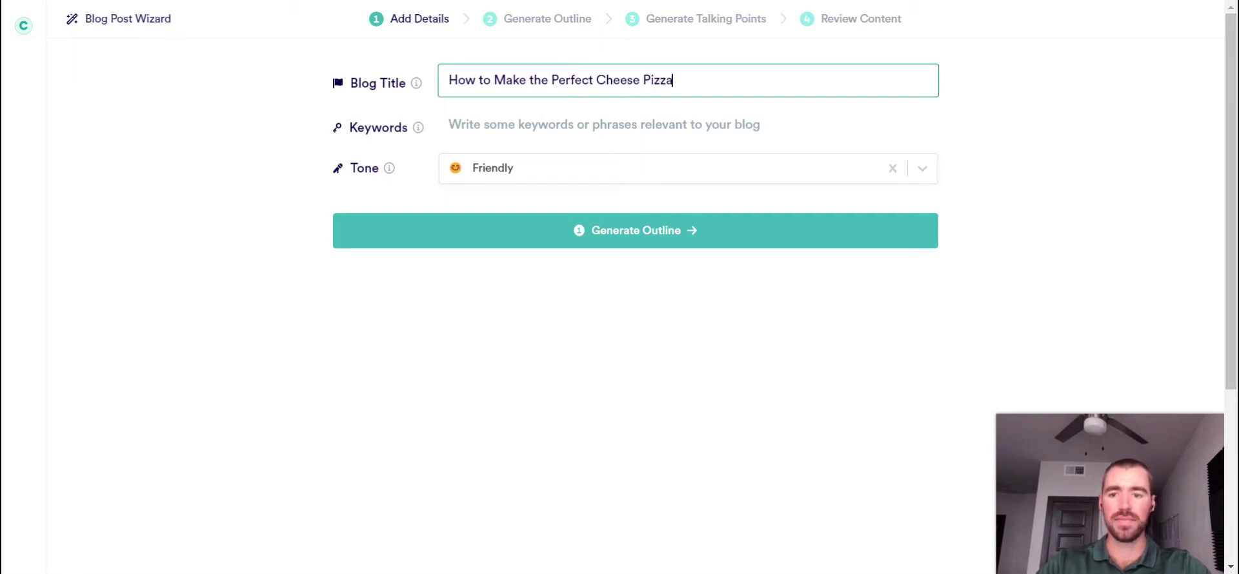
text(za)
key(Tab)
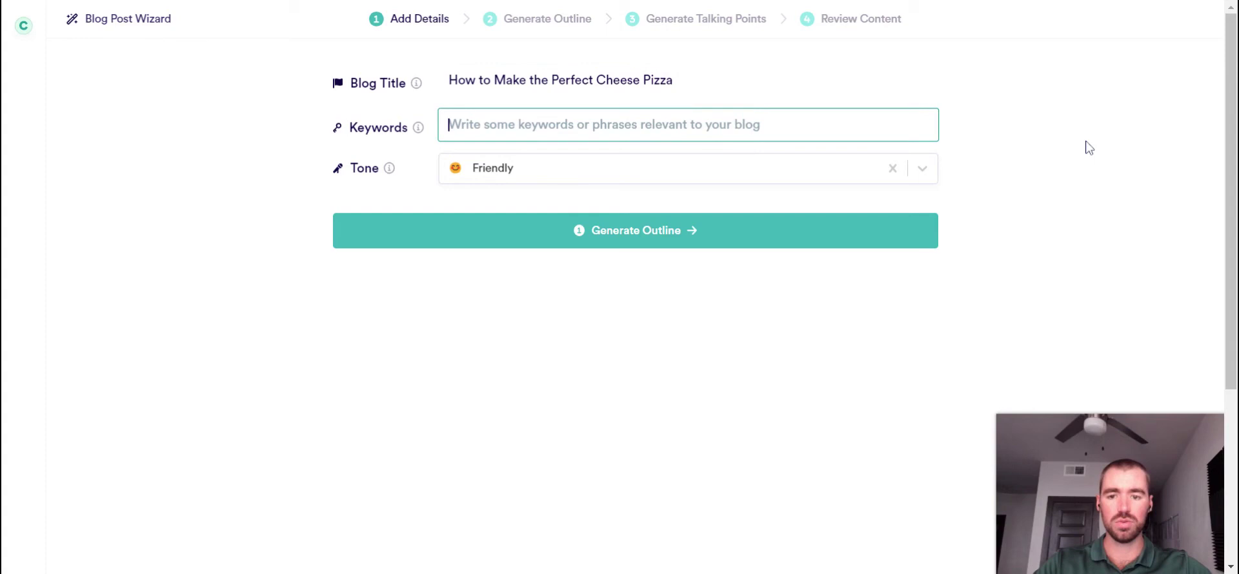
text(Cheese)
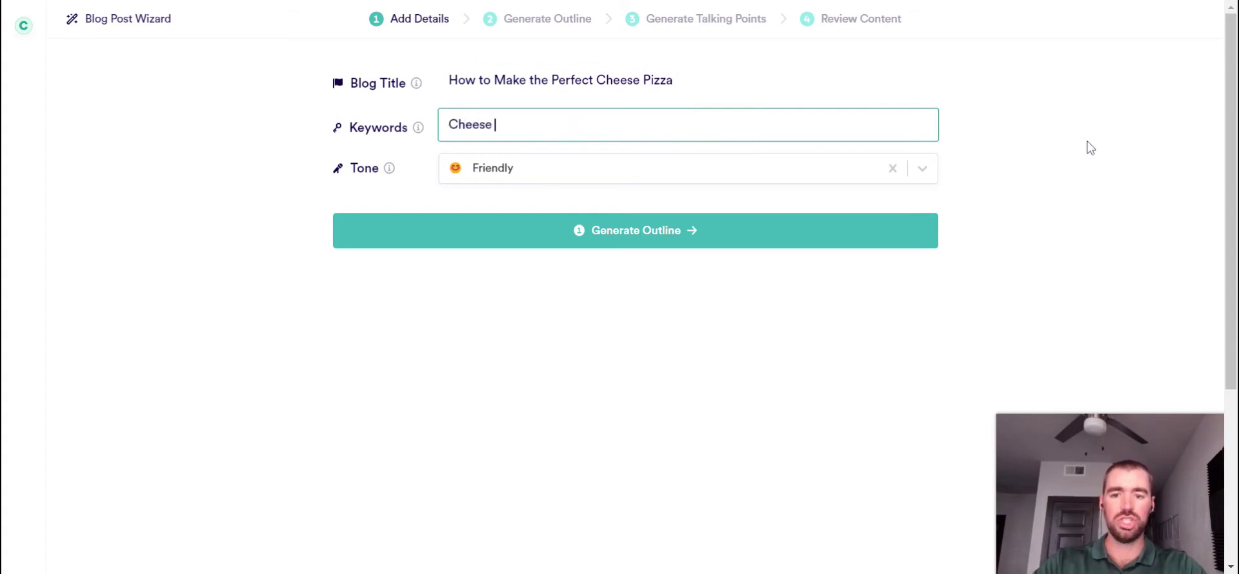
text( Pizza, Pizza,)
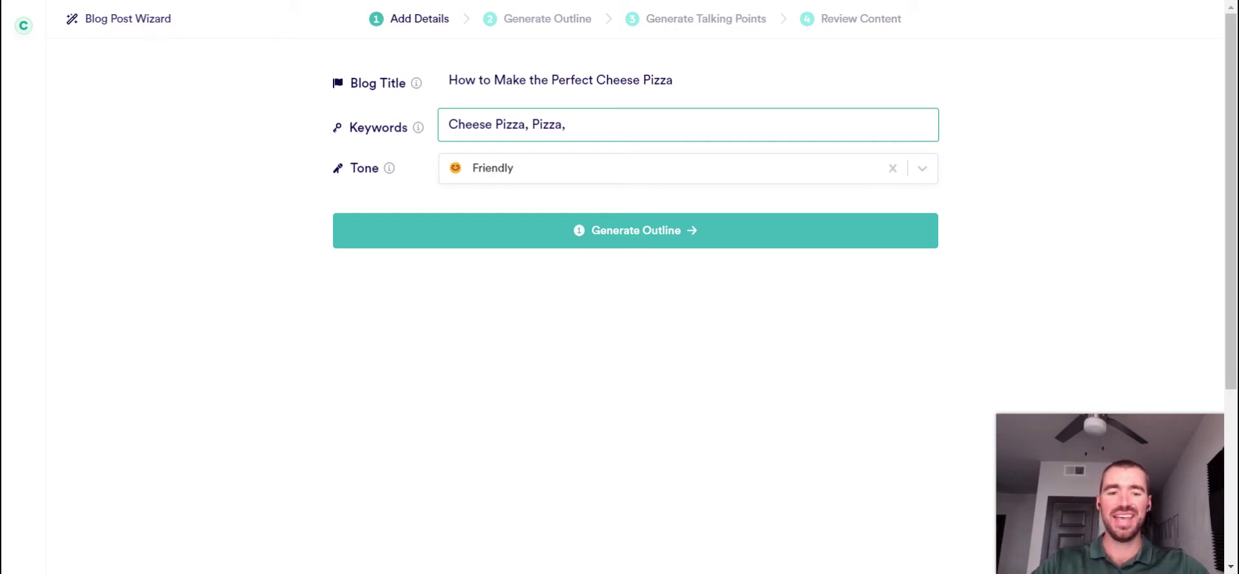
Set the blog post tone to Witty
click(921, 169)
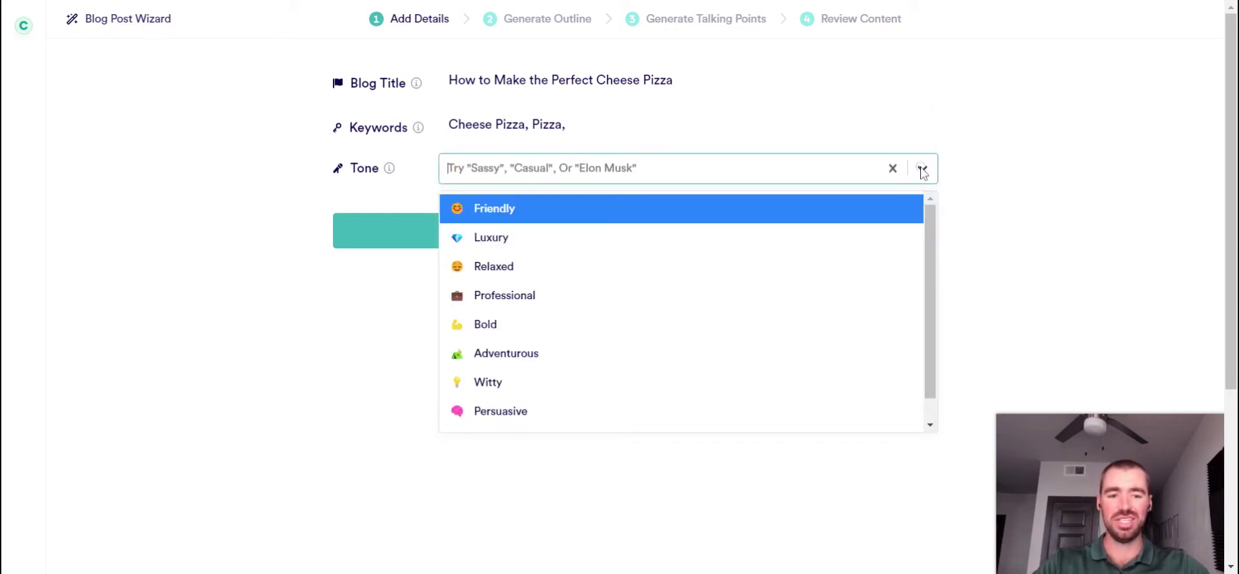
click(934, 262)
drag(934, 261, 936, 282)
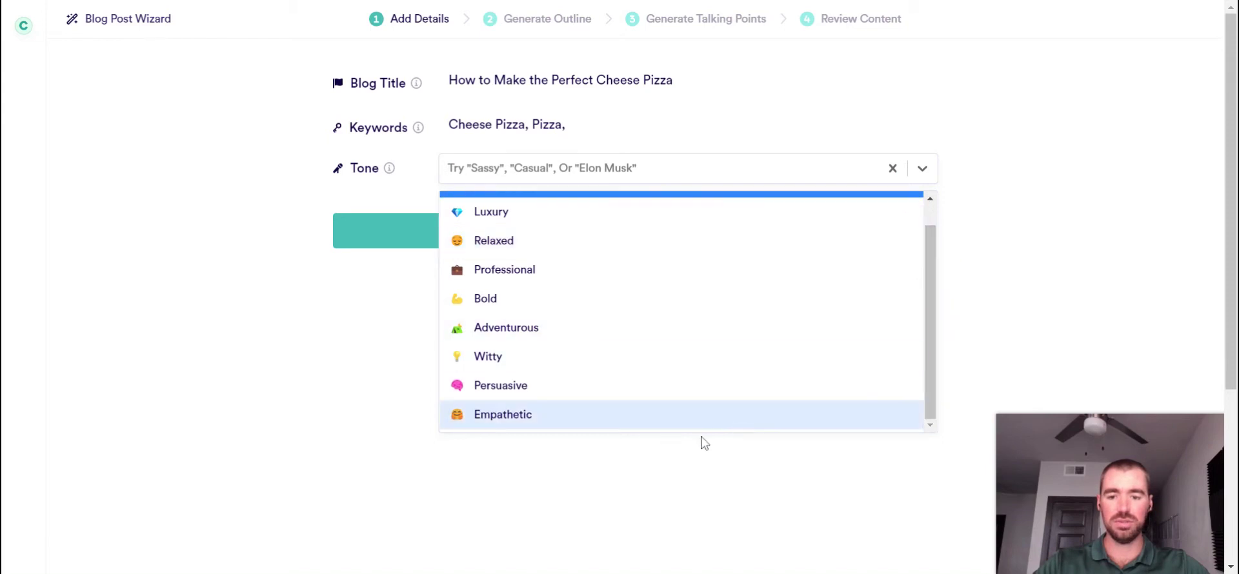
click(561, 366)
click(382, 328)
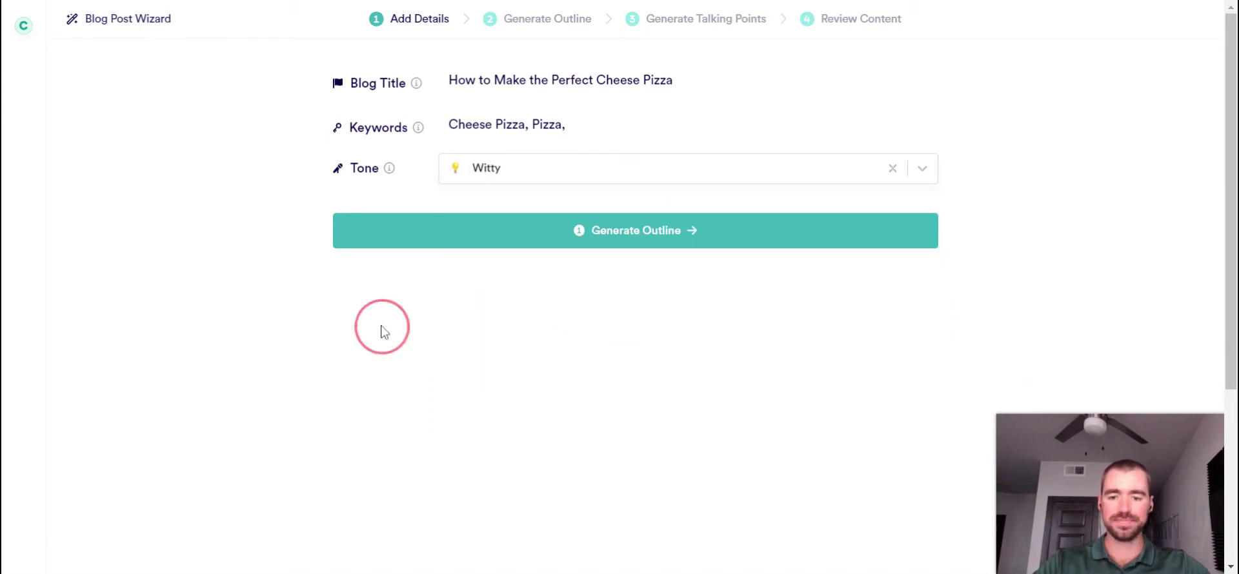
Generate the ten-section outline, from 'Make the dough.' to 'Delicious!', and review it
click(513, 230)
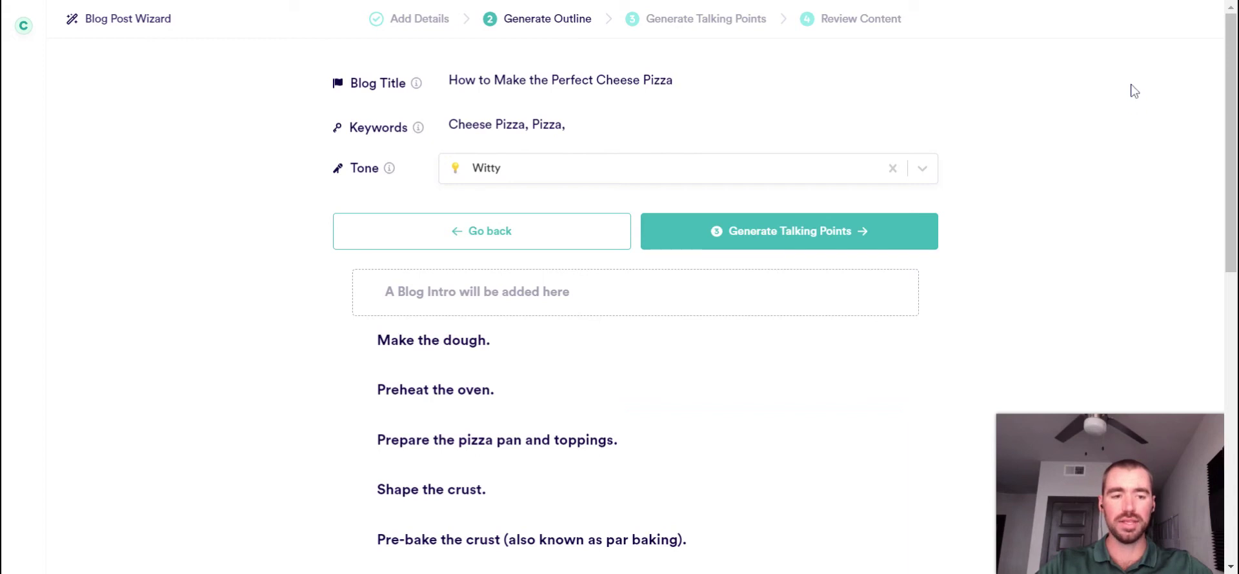
click(1233, 68)
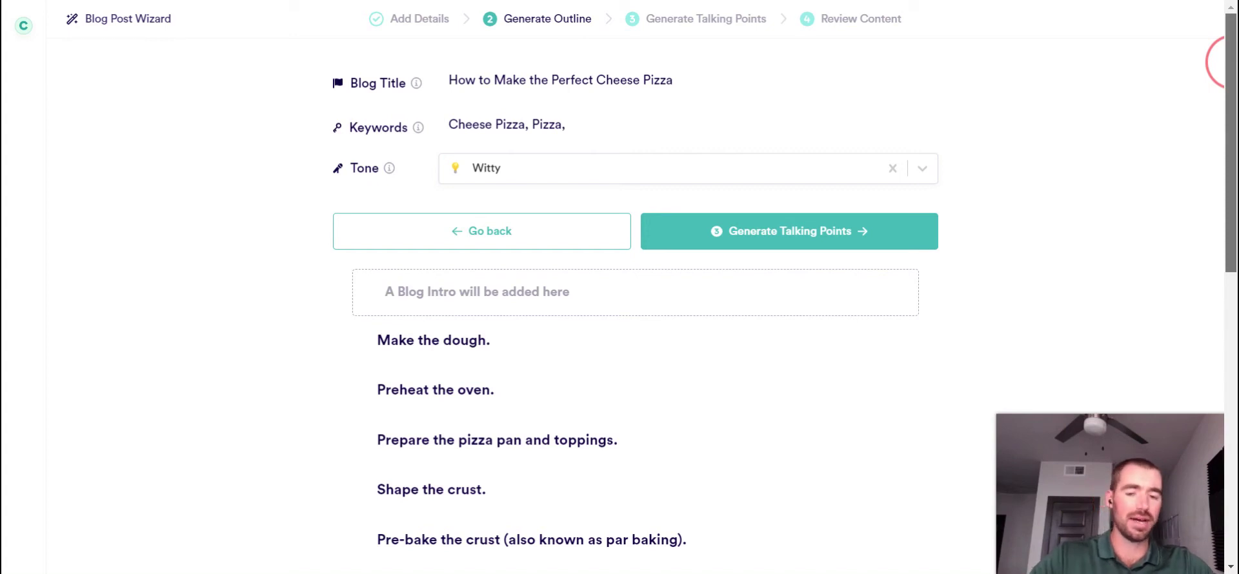
drag(1231, 62, 1231, 65)
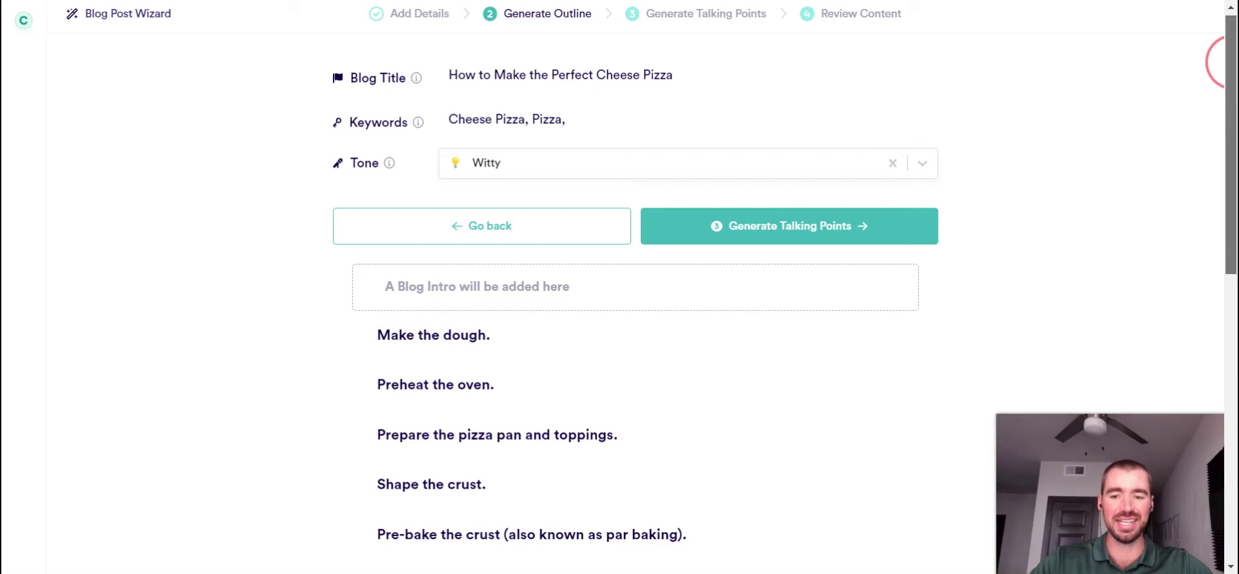
drag(1230, 62, 1229, 65)
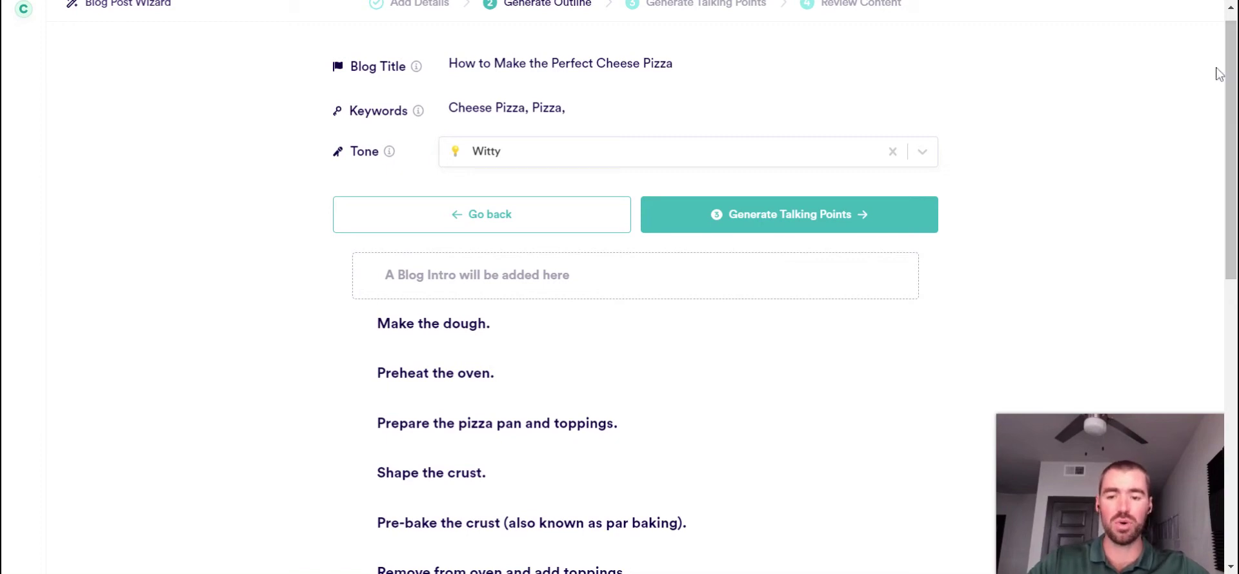
drag(1232, 50, 1232, 104)
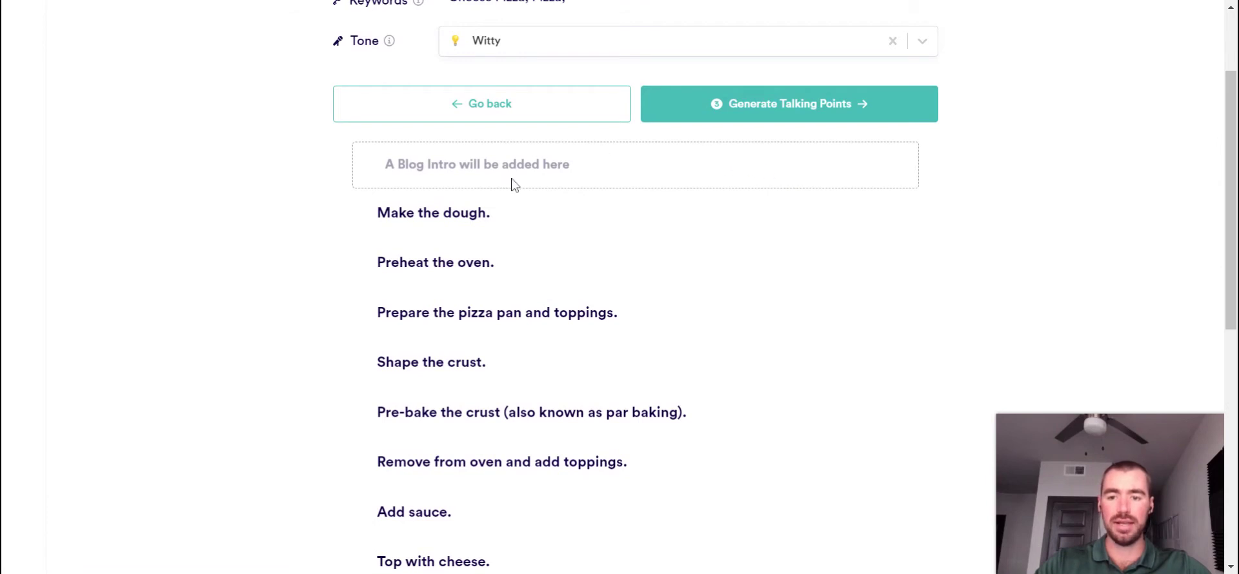
drag(1232, 168, 1232, 295)
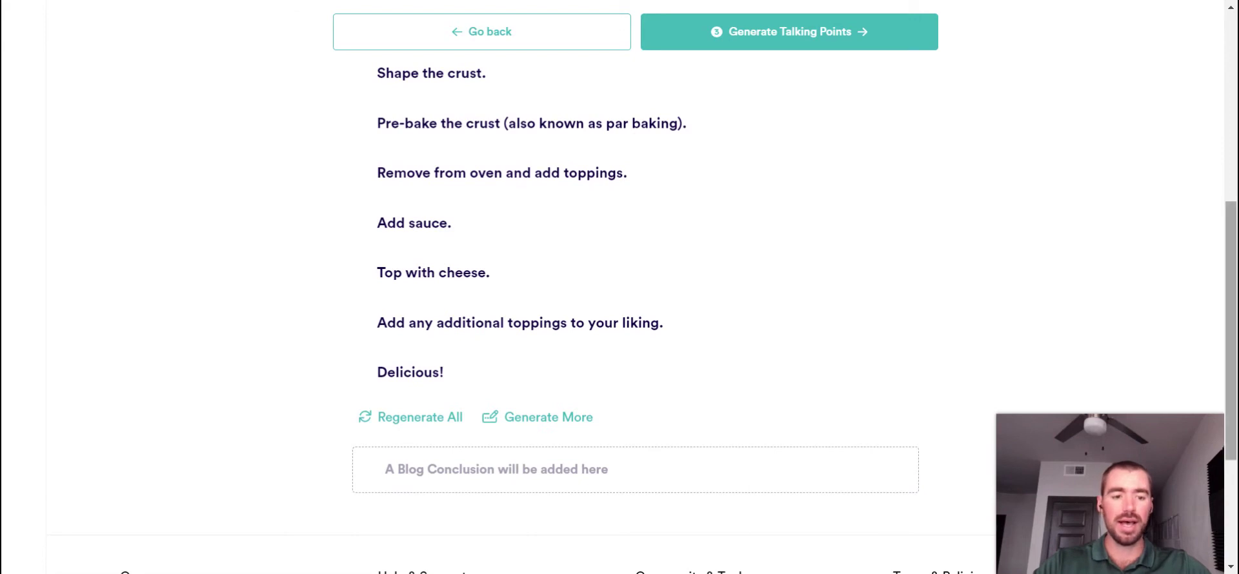
drag(1234, 309, 1234, 301)
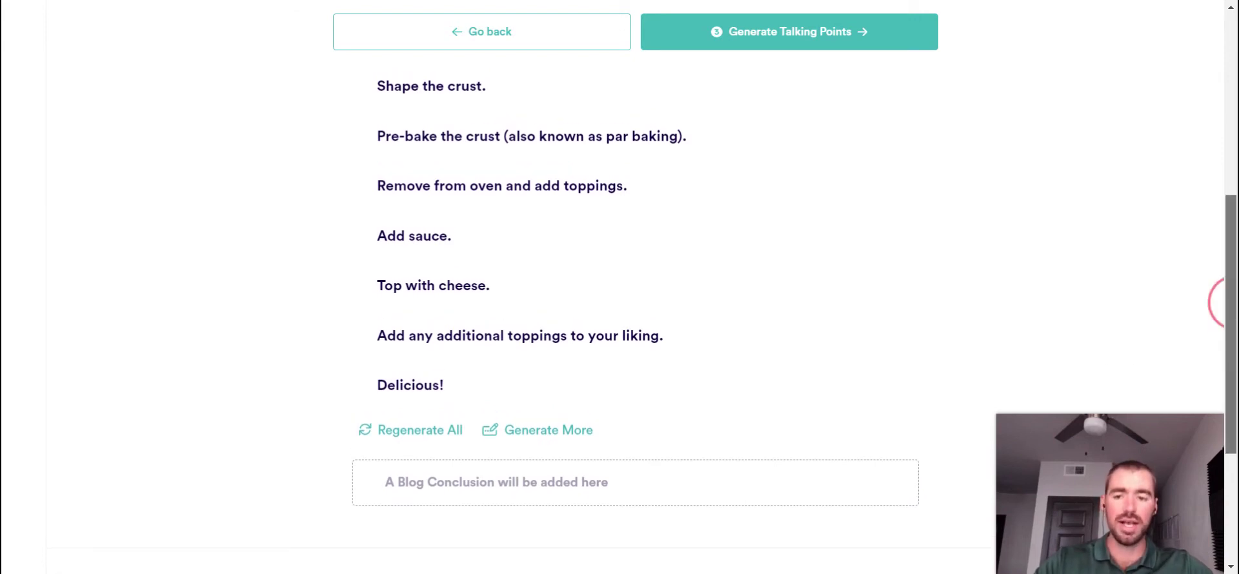
scroll(1233, 302, up, 3)
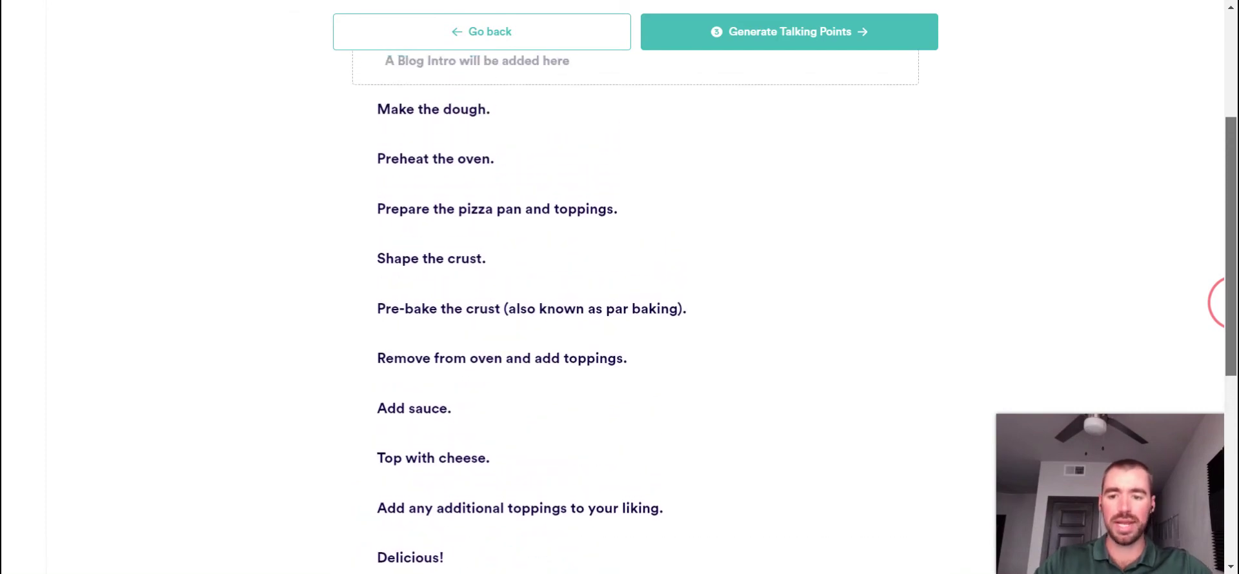
scroll(1232, 302, up, 1)
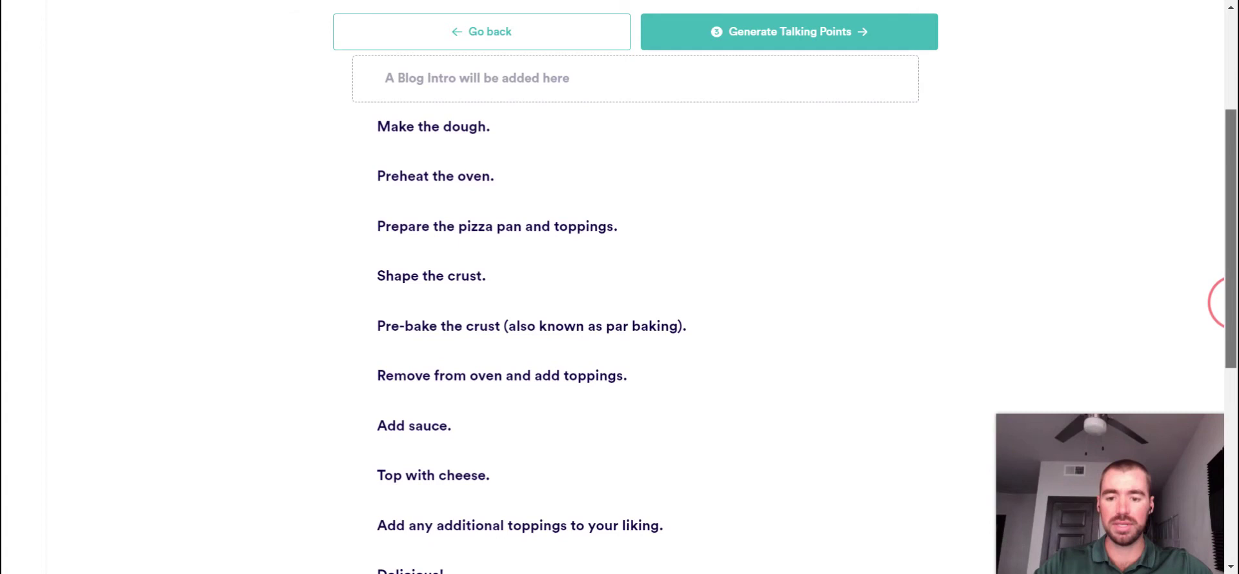
scroll(1233, 302, down, 2)
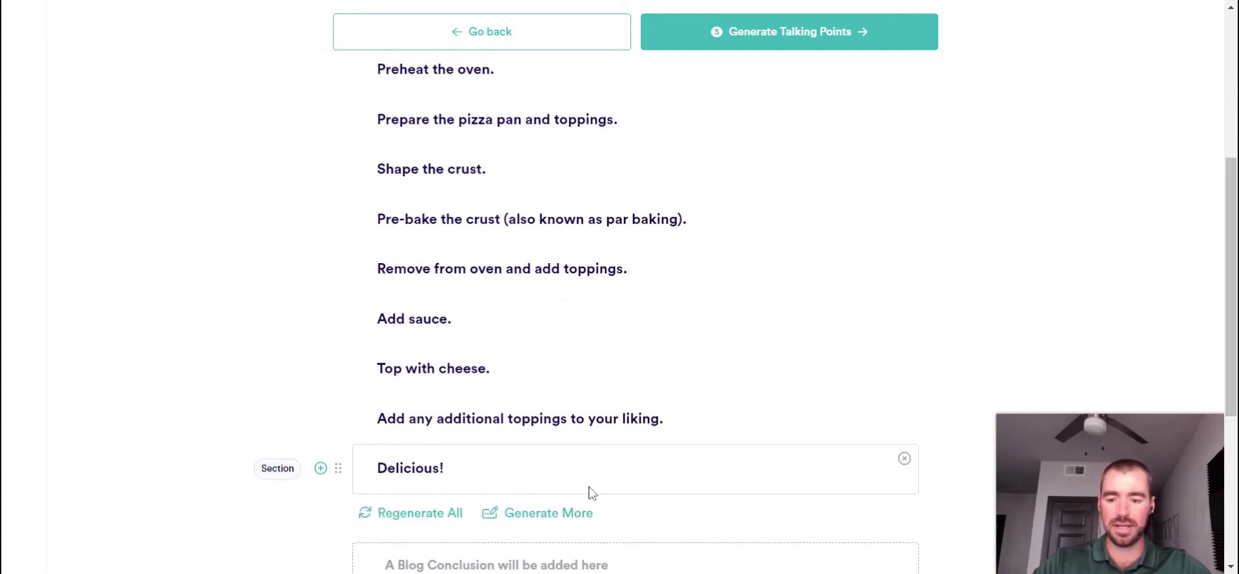
click(904, 462)
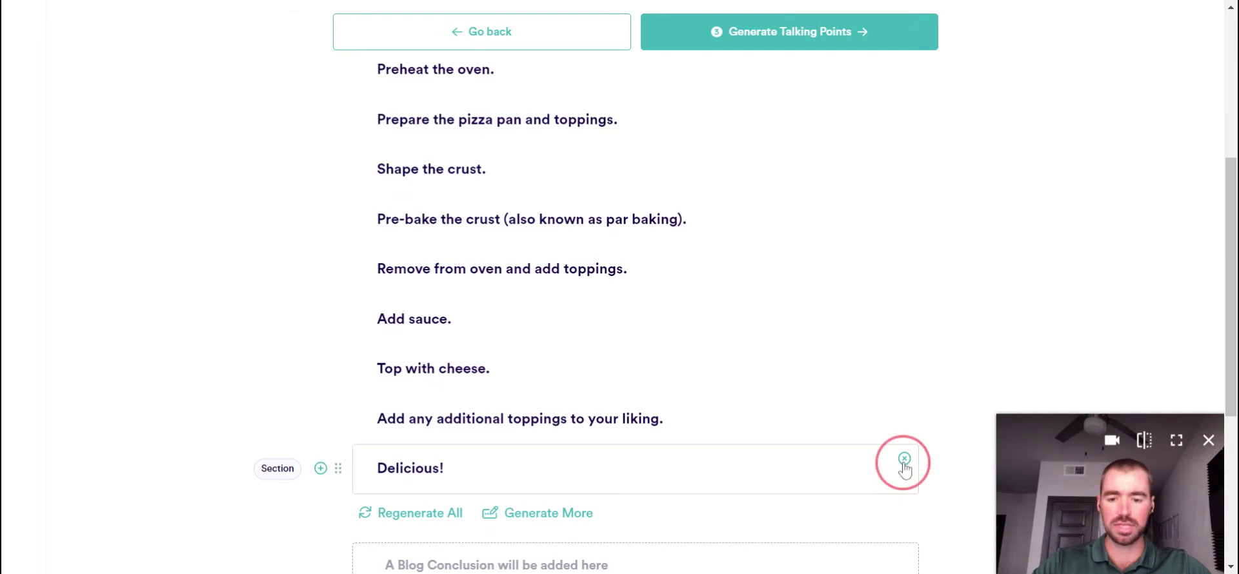
scroll(847, 442, up, 1)
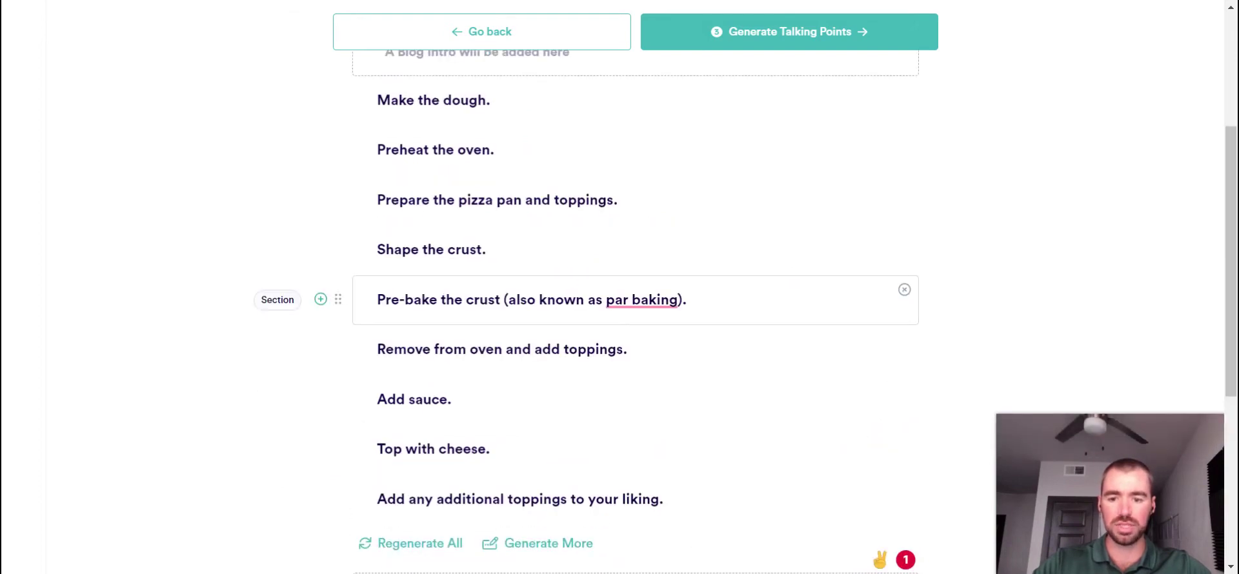
click(904, 290)
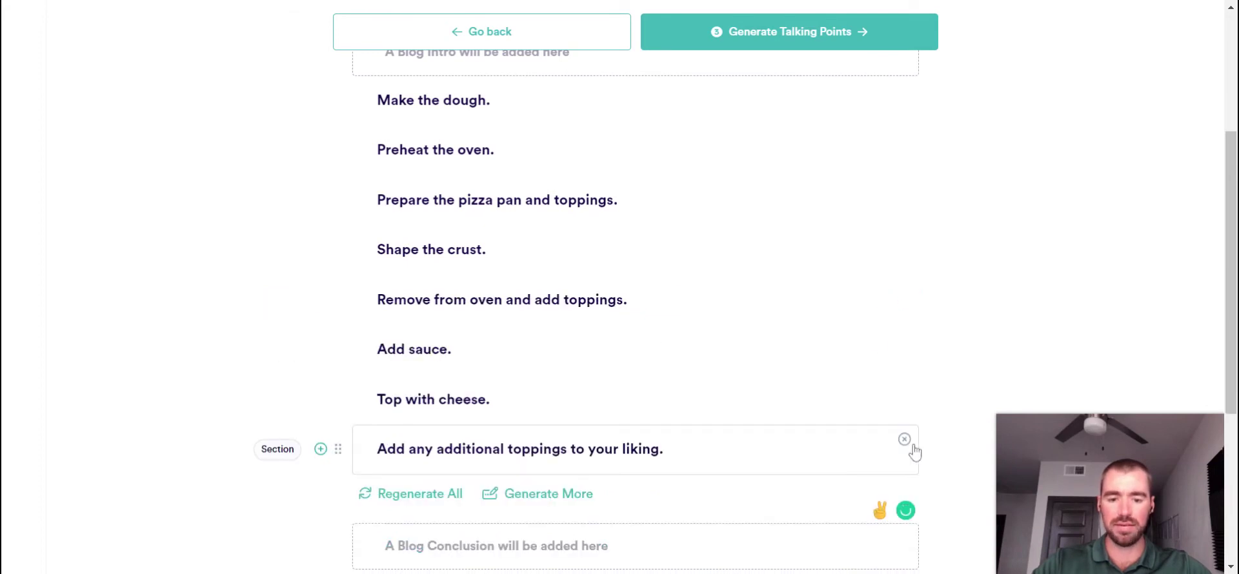
click(904, 440)
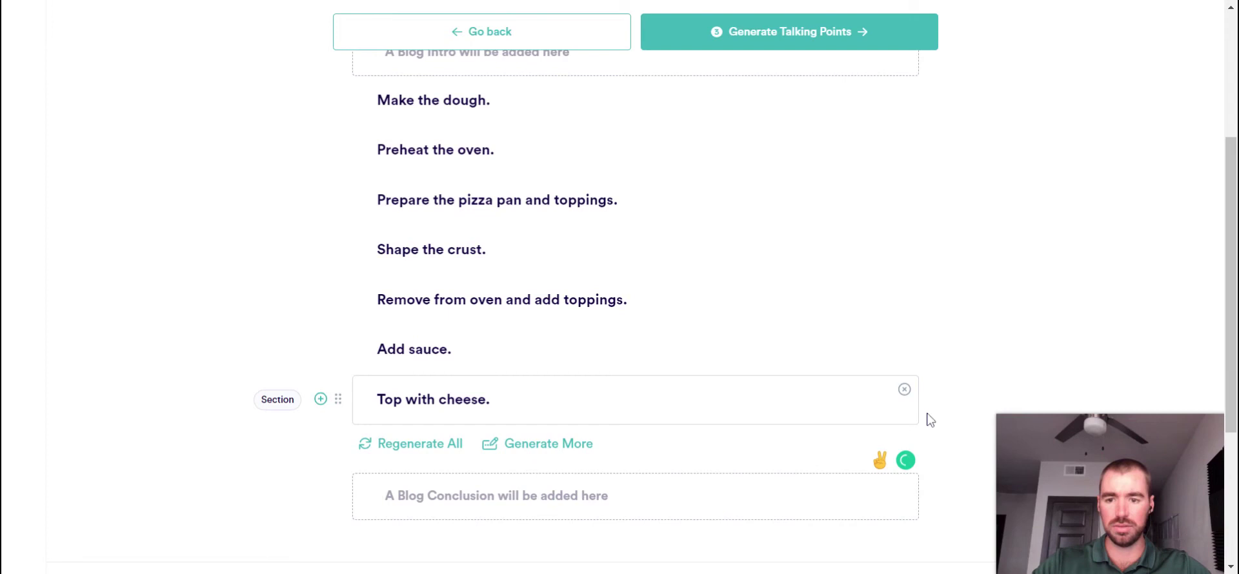
scroll(922, 309, up, 4)
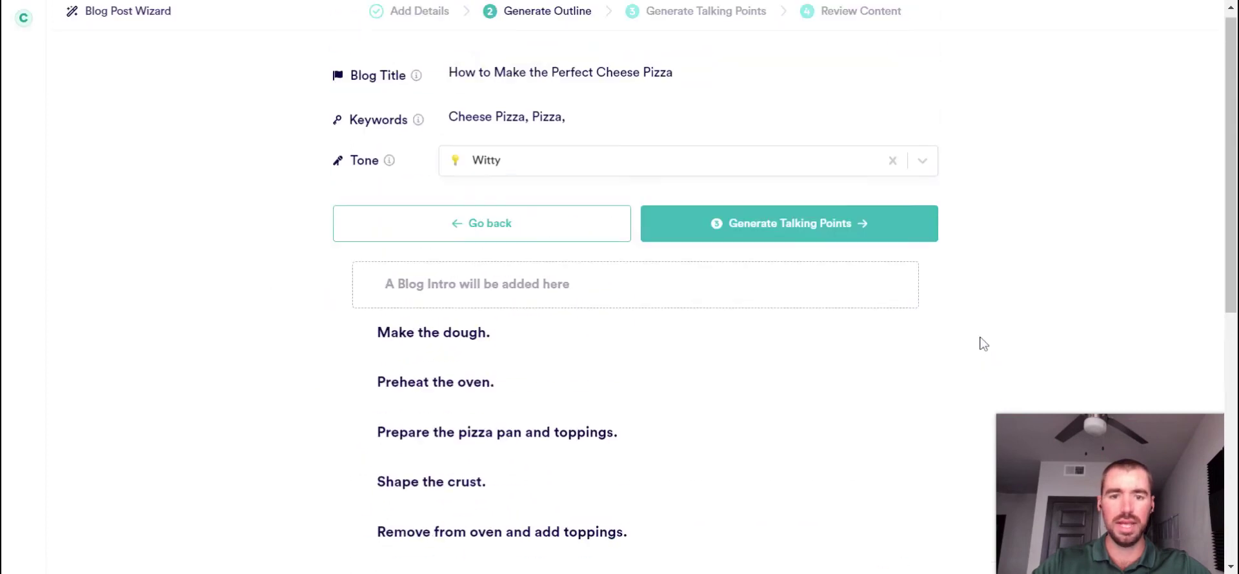
Generate talking points for every outline section, such as 'use bread flour' and 'preheat the oven to 500 degrees'
click(821, 241)
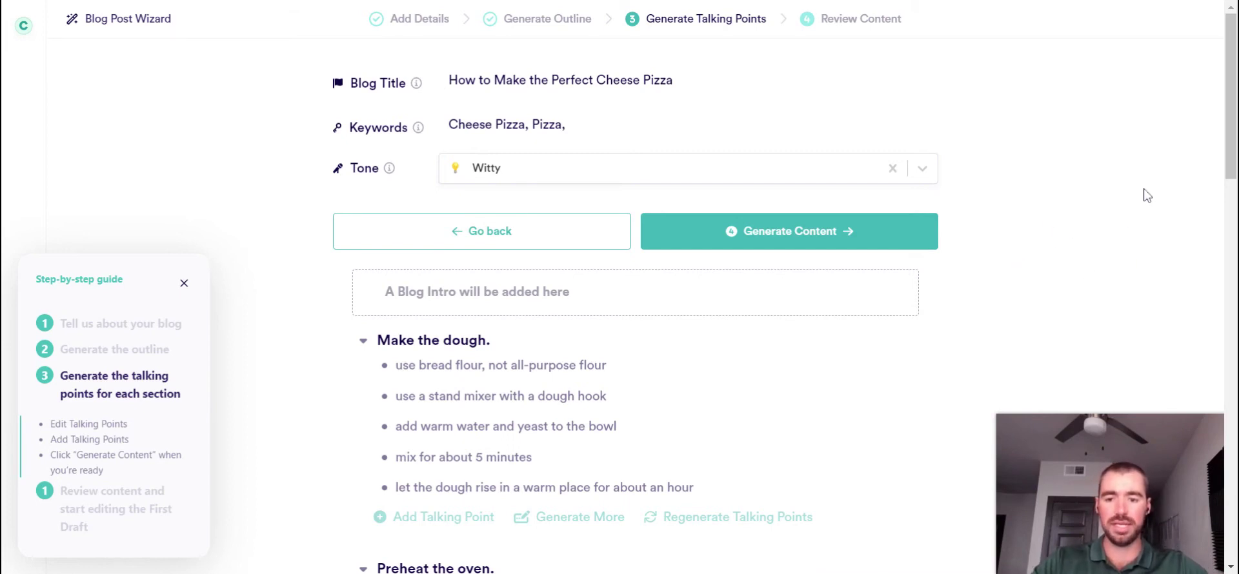
click(1232, 91)
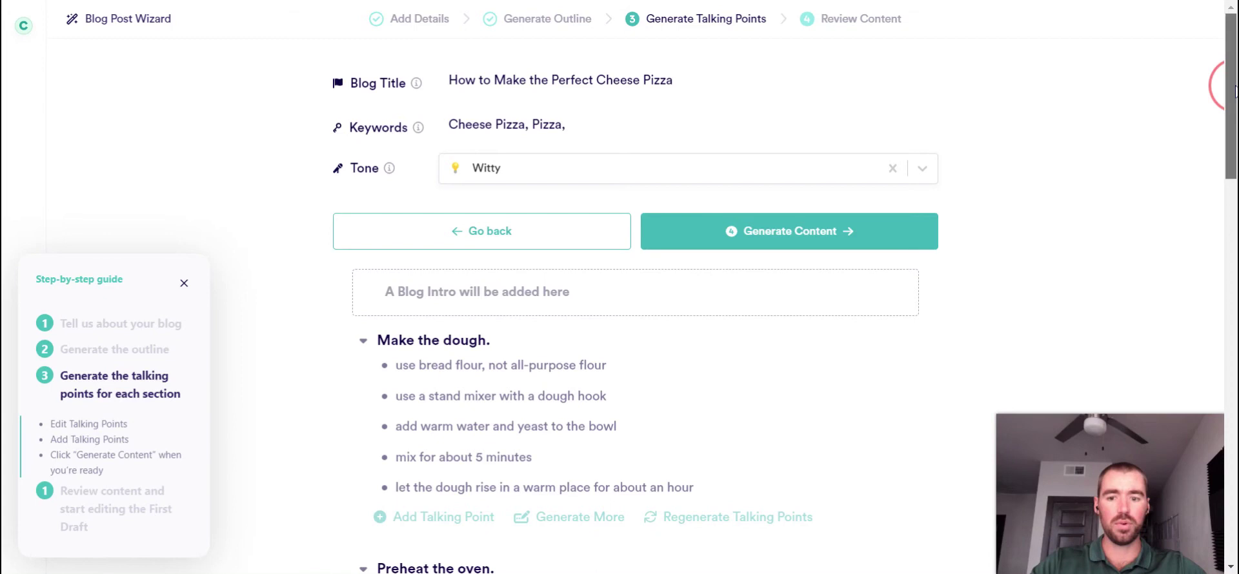
mouse_move(1234, 91)
mouse_down()
mouse_move(1234, 199)
mouse_move(1234, 108)
mouse_up()
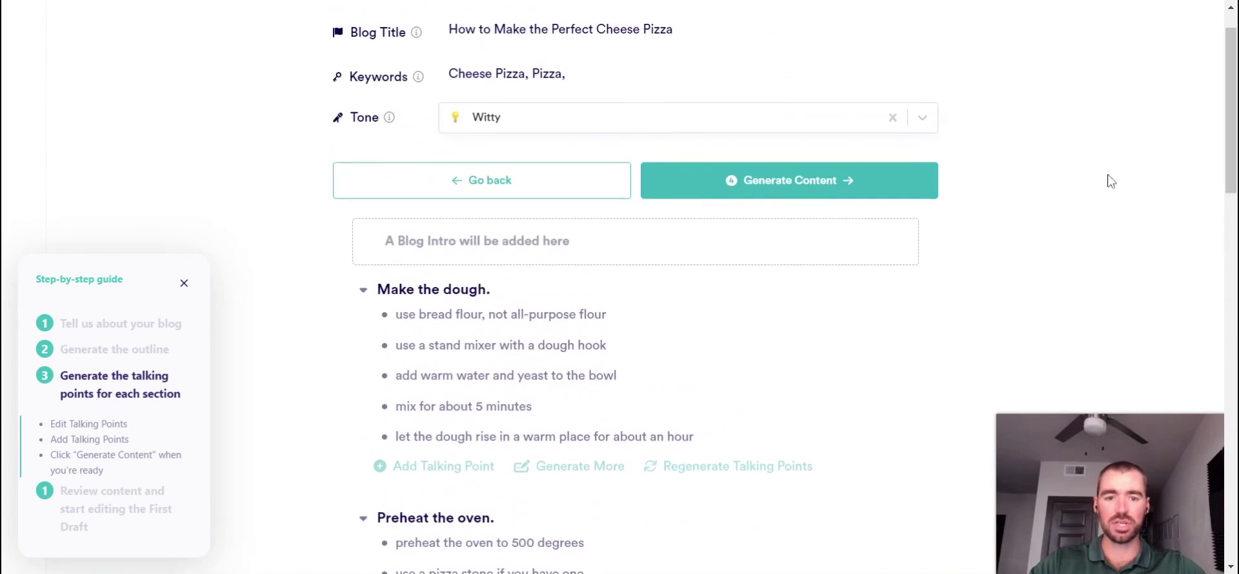
Generate the 878-word witty blog post with an introduction and section paragraphs
click(904, 188)
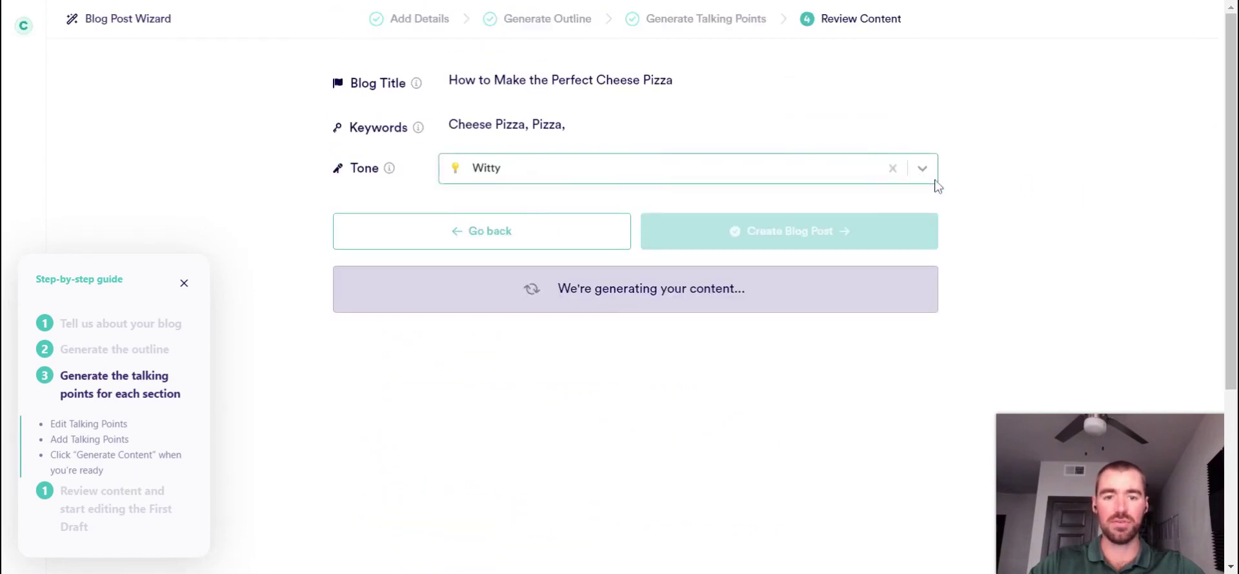
drag(1234, 75, 1234, 111)
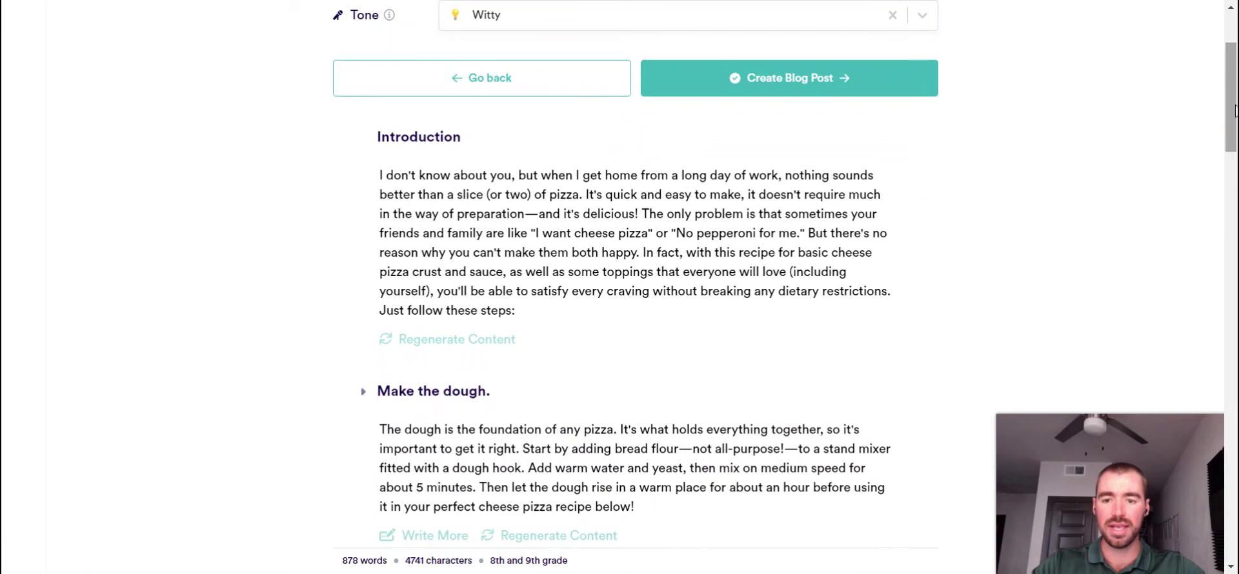
Scroll up and down through the generated cheese pizza blog post to review it
click(1233, 67)
drag(1232, 67, 1230, 407)
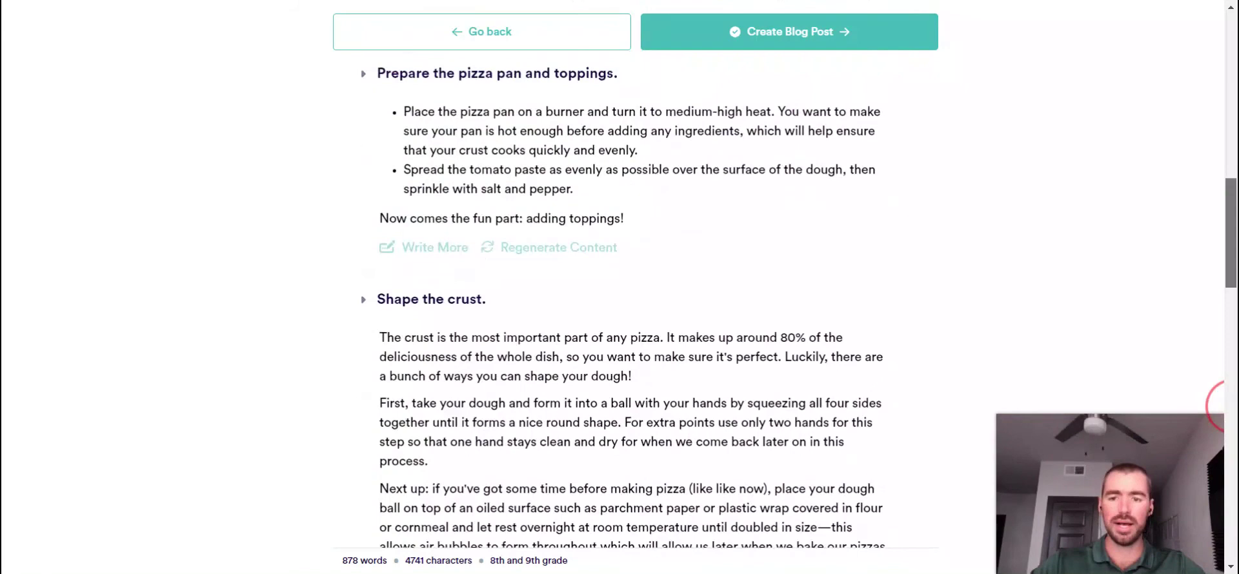
scroll(619, 290, up, 6)
scroll(620, 290, down, 1)
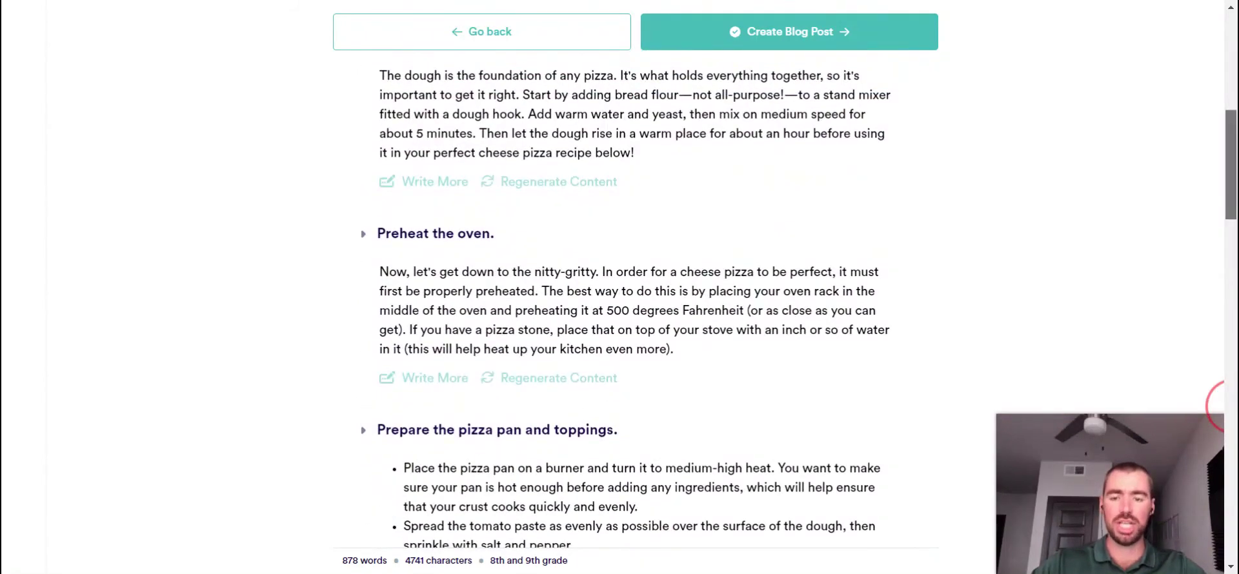
scroll(619, 290, up, 2)
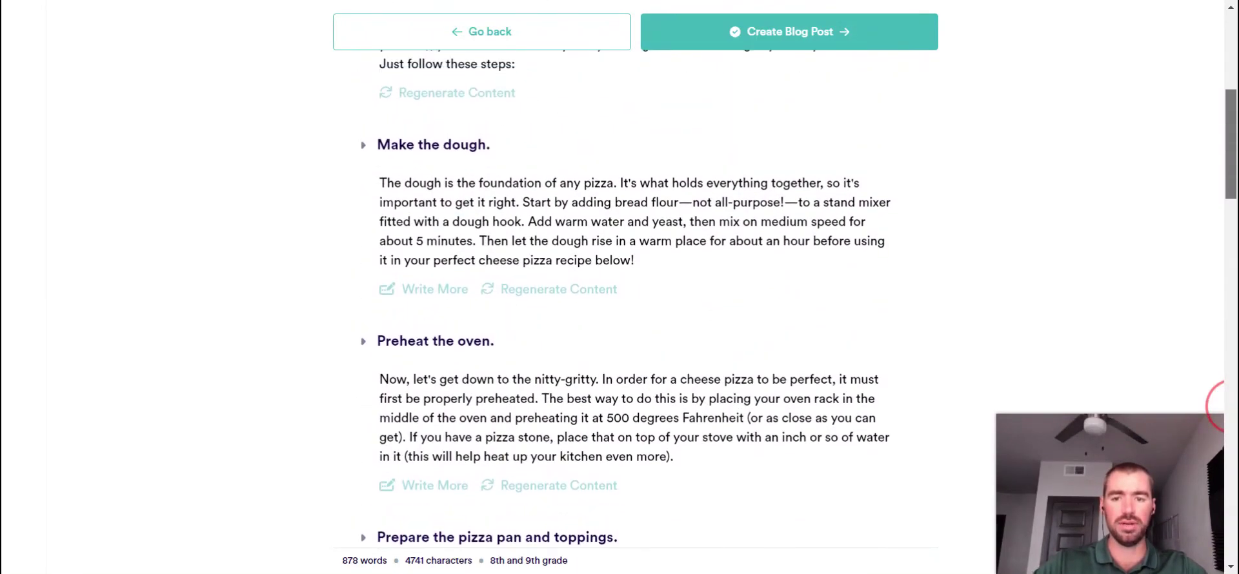
scroll(619, 290, up, 5)
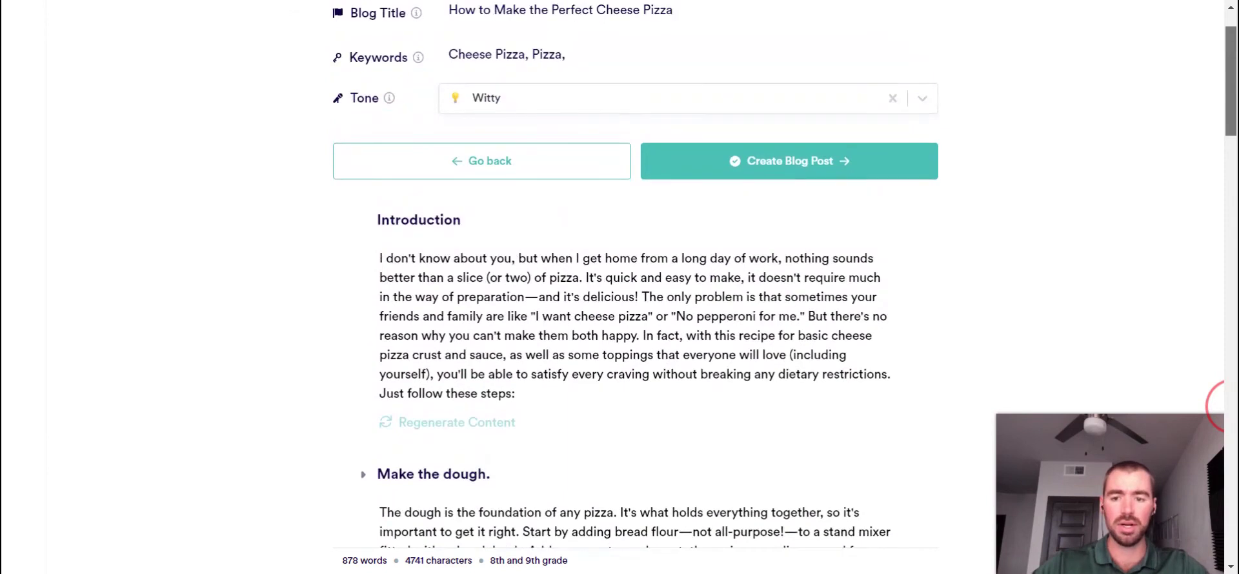
scroll(620, 290, down, 1)
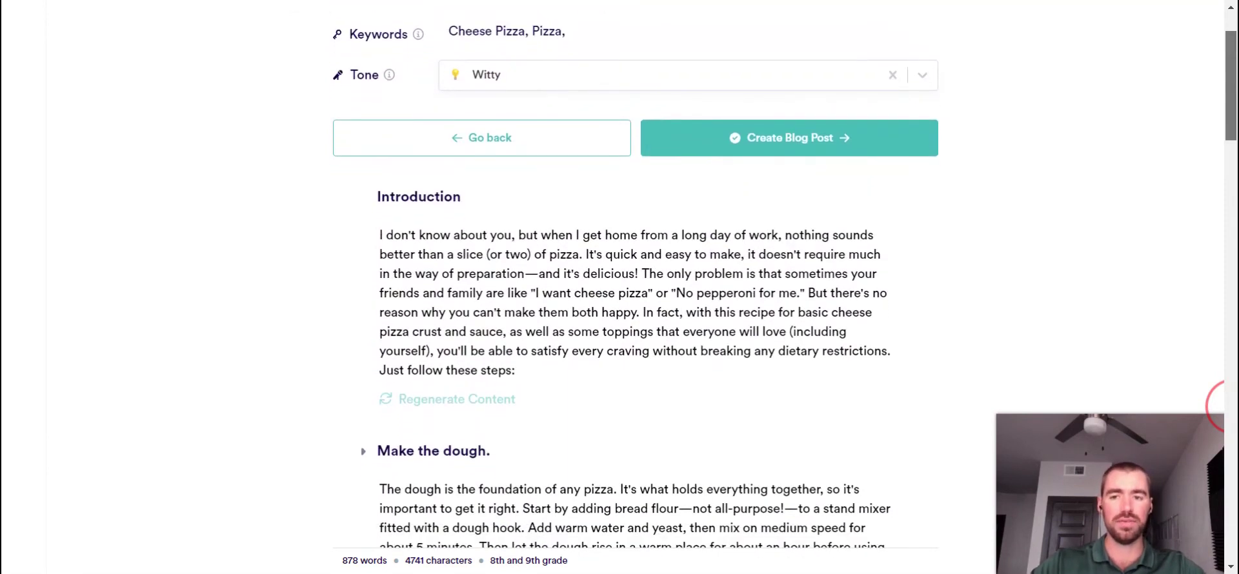
scroll(620, 290, down, 2)
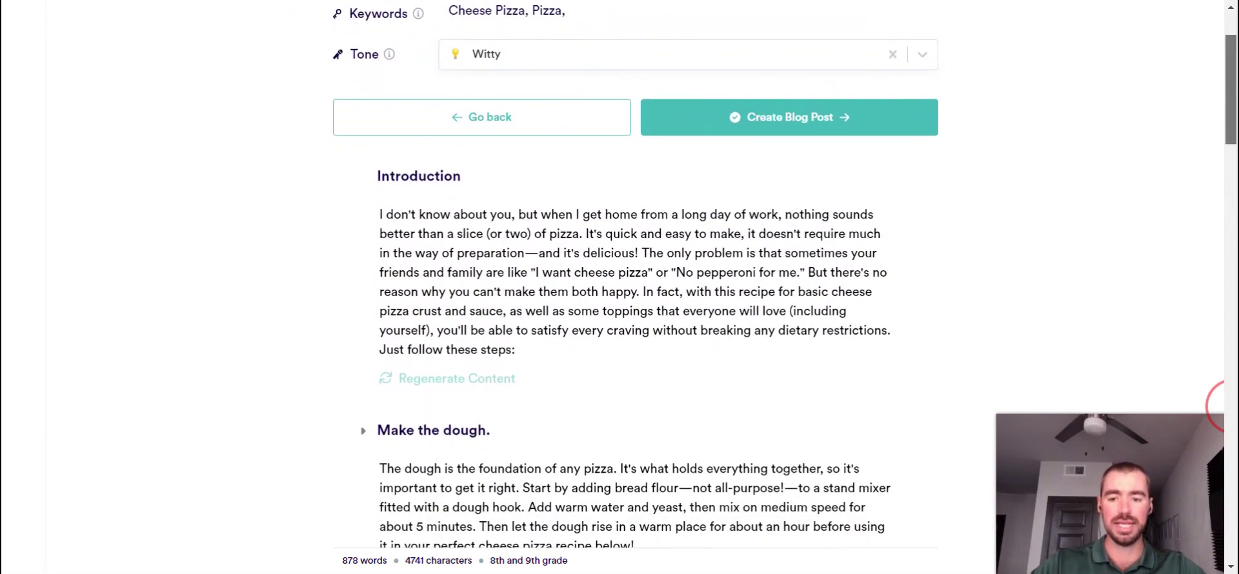
scroll(1234, 173, down, 7)
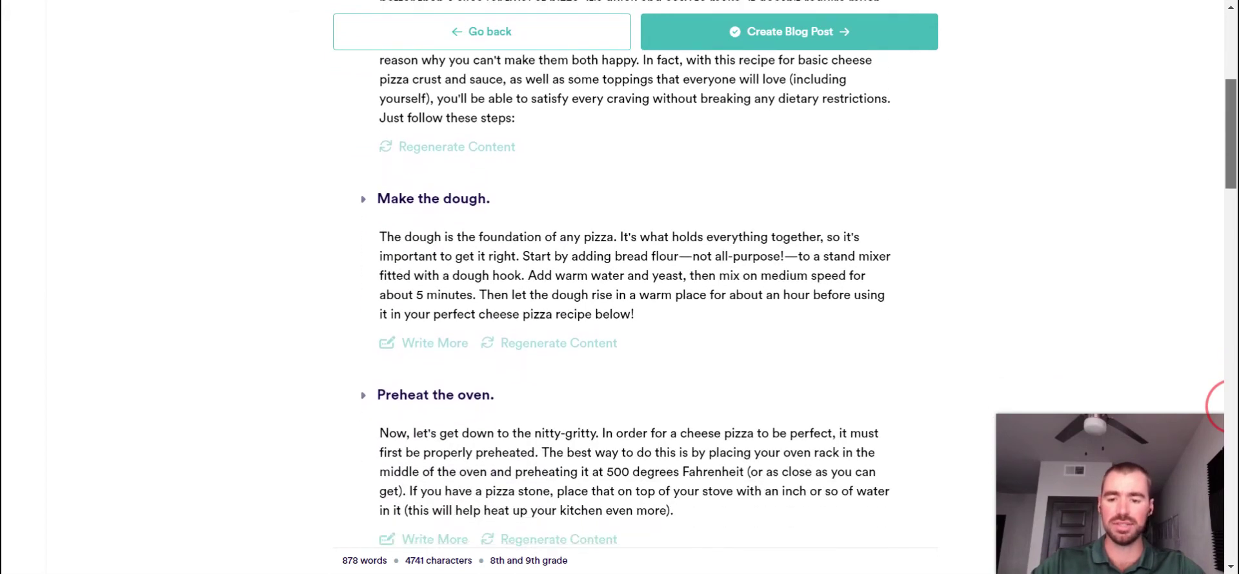
scroll(1234, 173, down, 1)
scroll(1234, 173, up, 1)
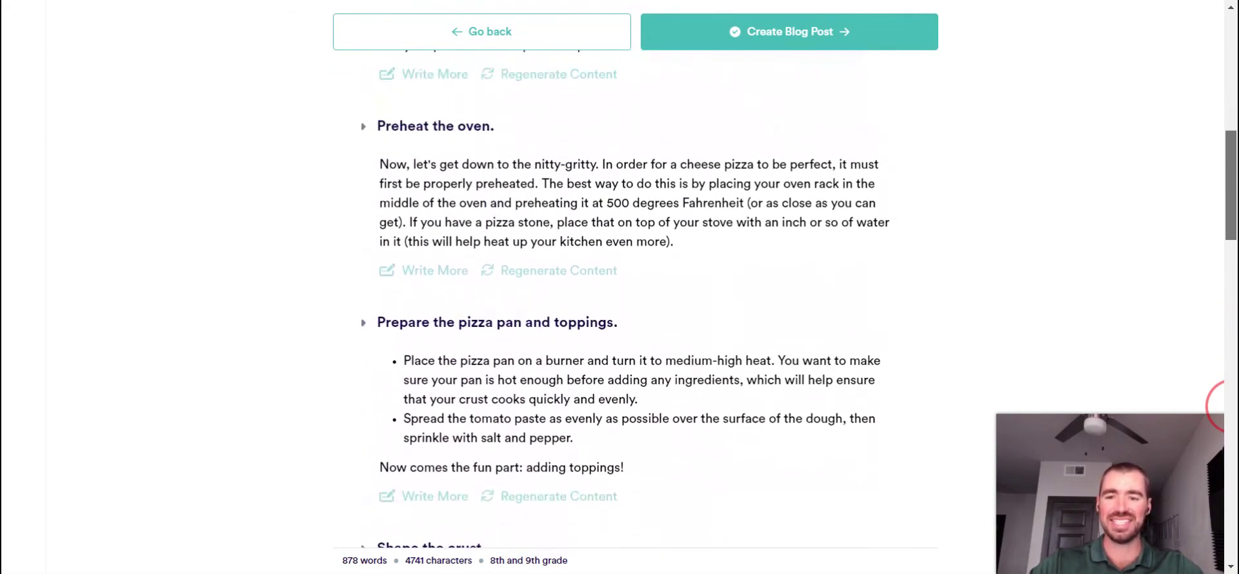
drag(1235, 173, 1232, 404)
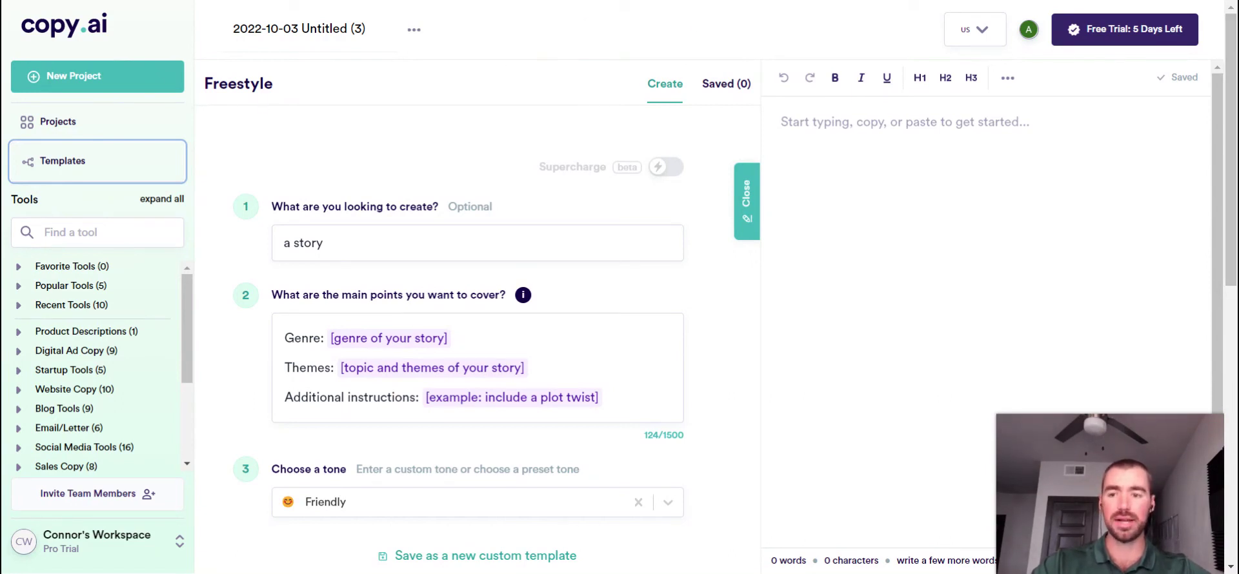
Set the story genre to non-fiction and topic to an accountant who quits his job to travel the world
drag(280, 96, 210, 96)
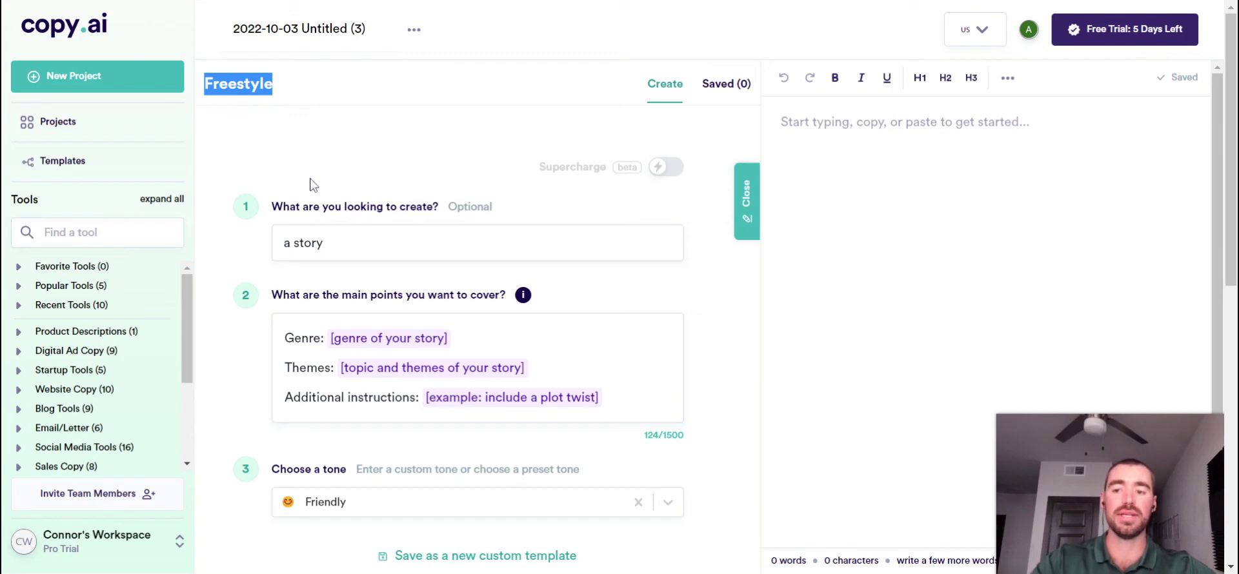
click(320, 143)
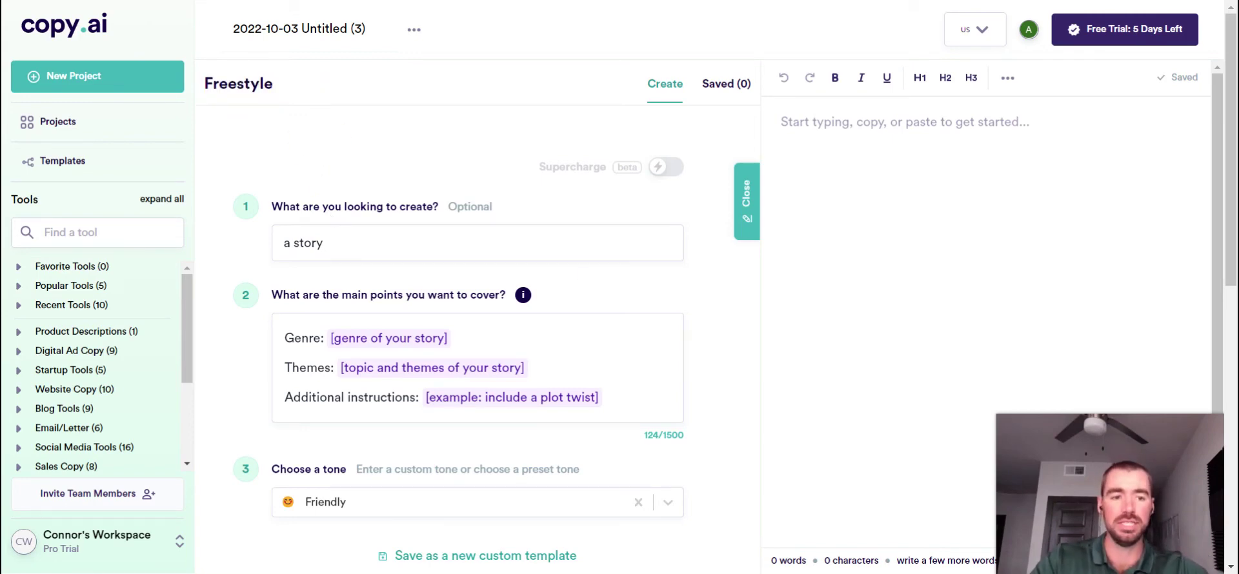
scroll(1226, 103, down, 2)
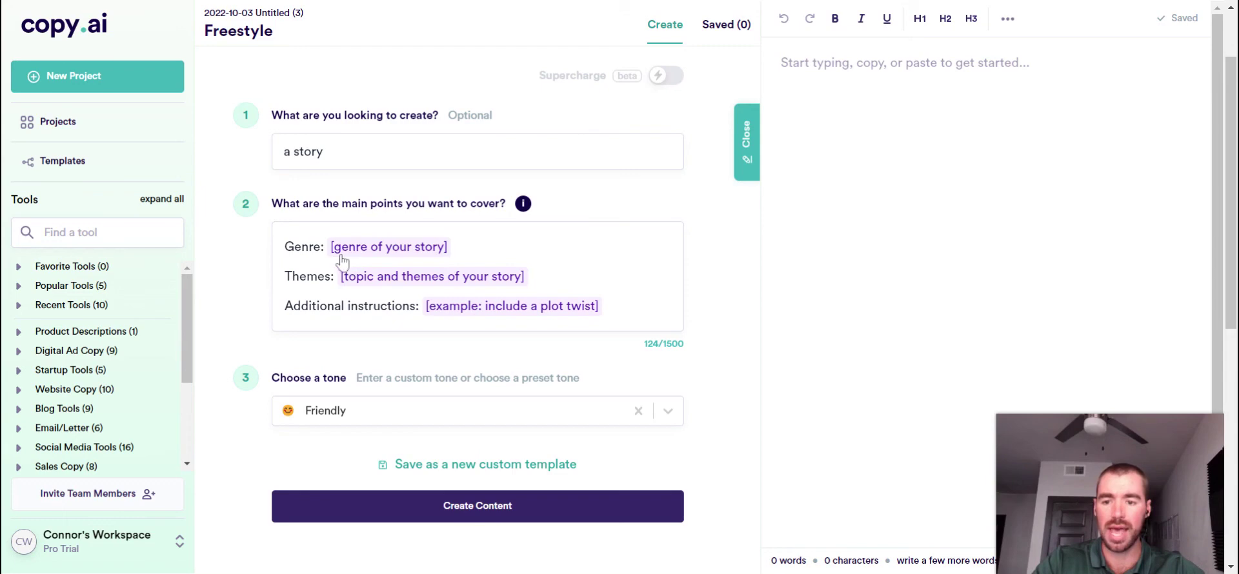
click(378, 250)
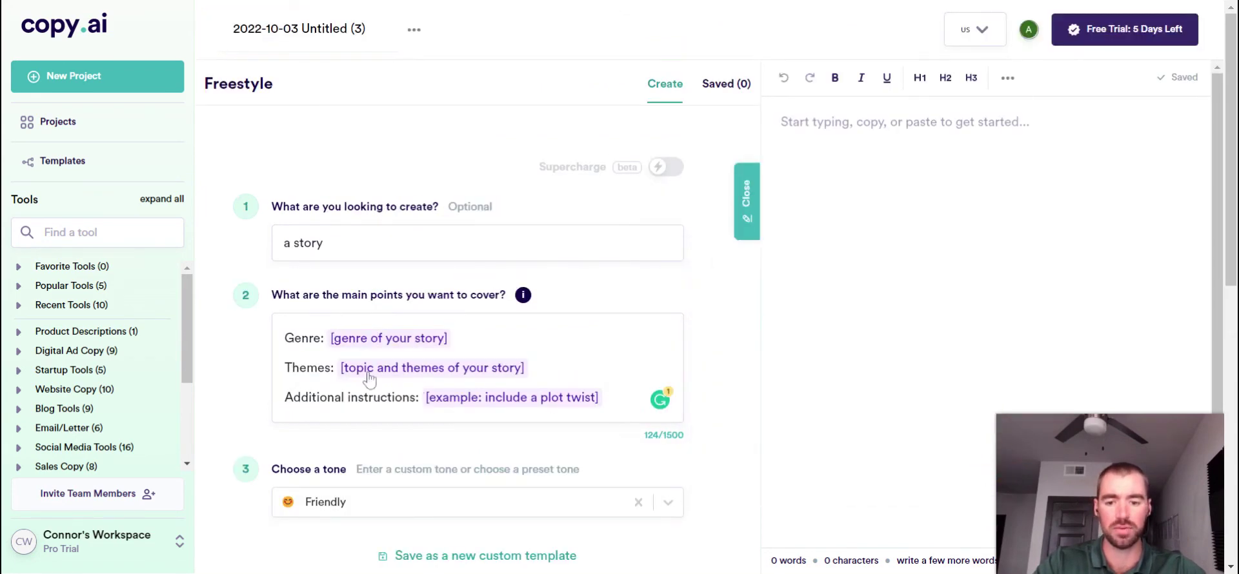
click(385, 339)
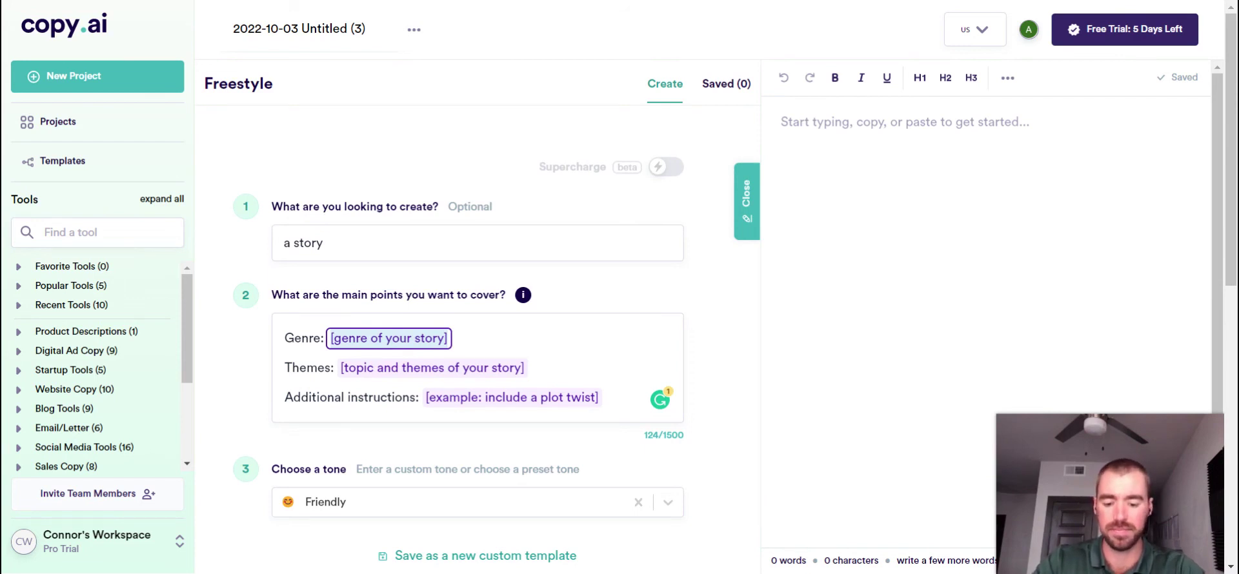
text(non-fiction)
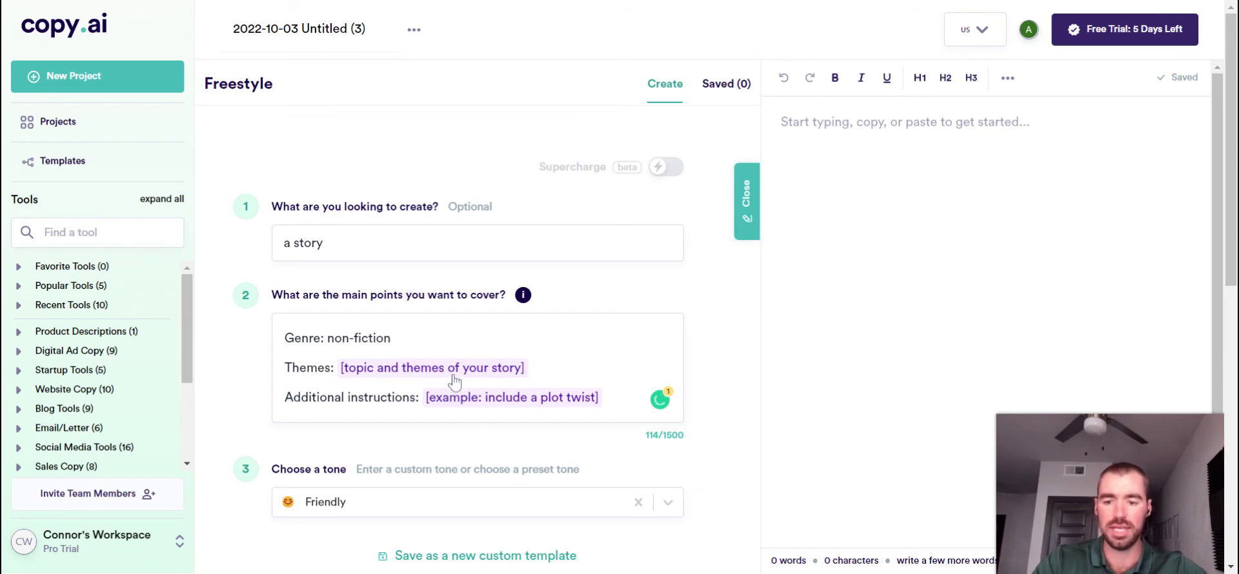
click(459, 370)
text(a)
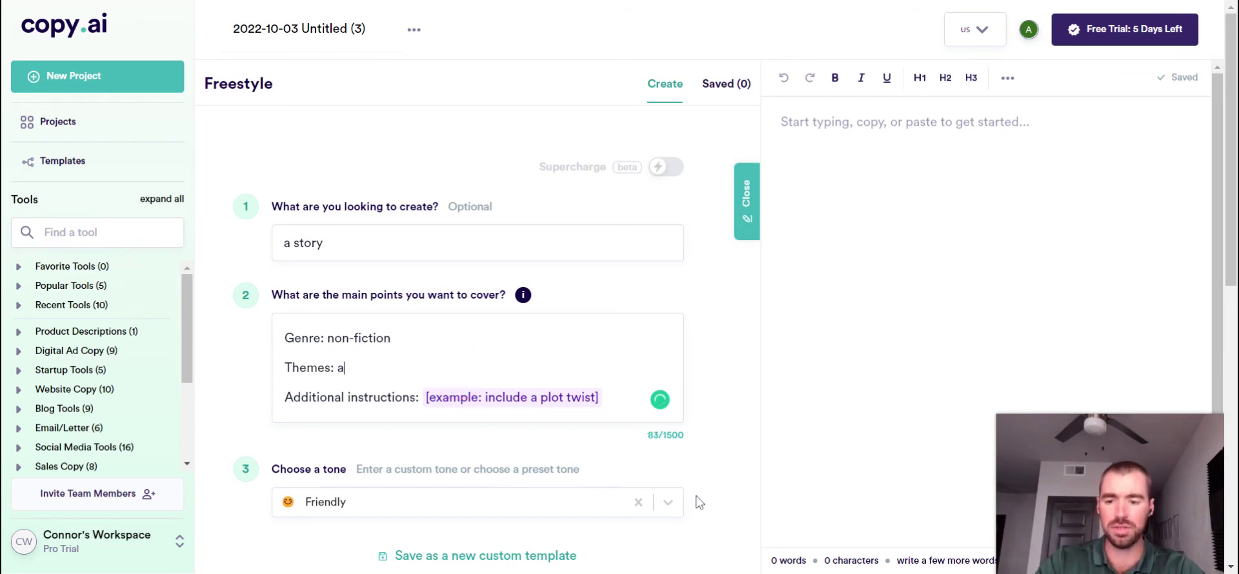
text(n account)
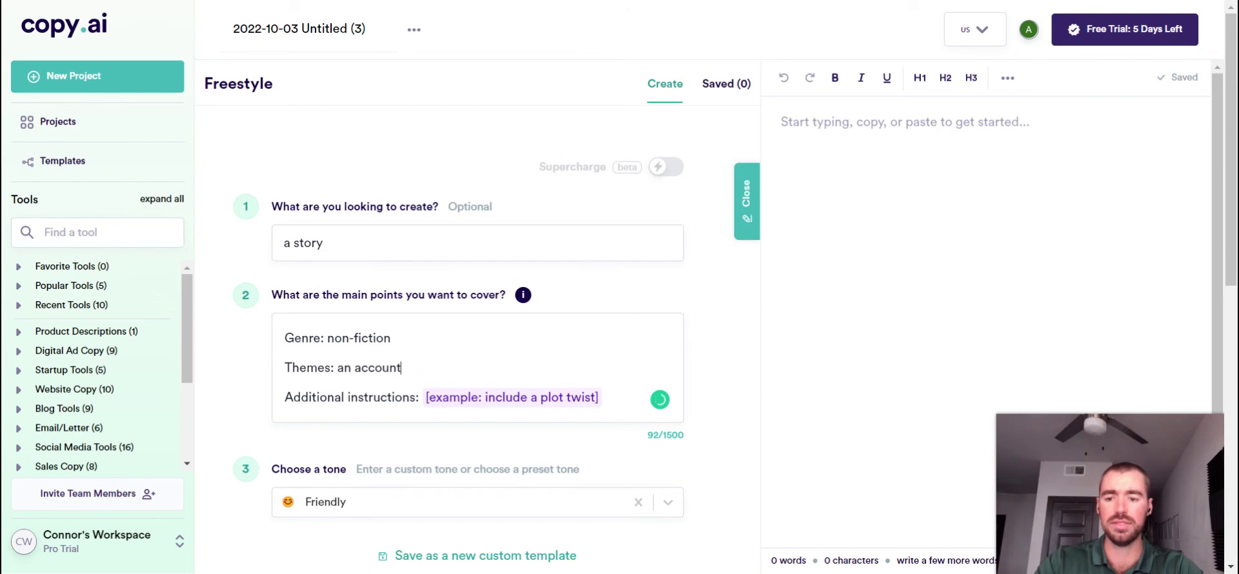
text(ant who q)
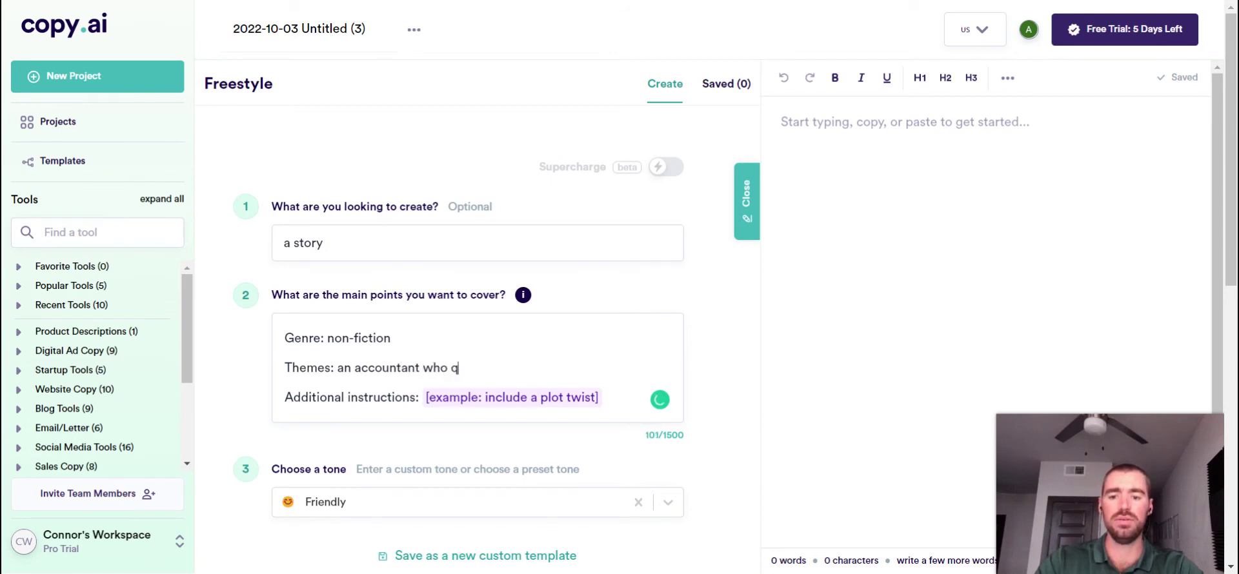
text(uits his job)
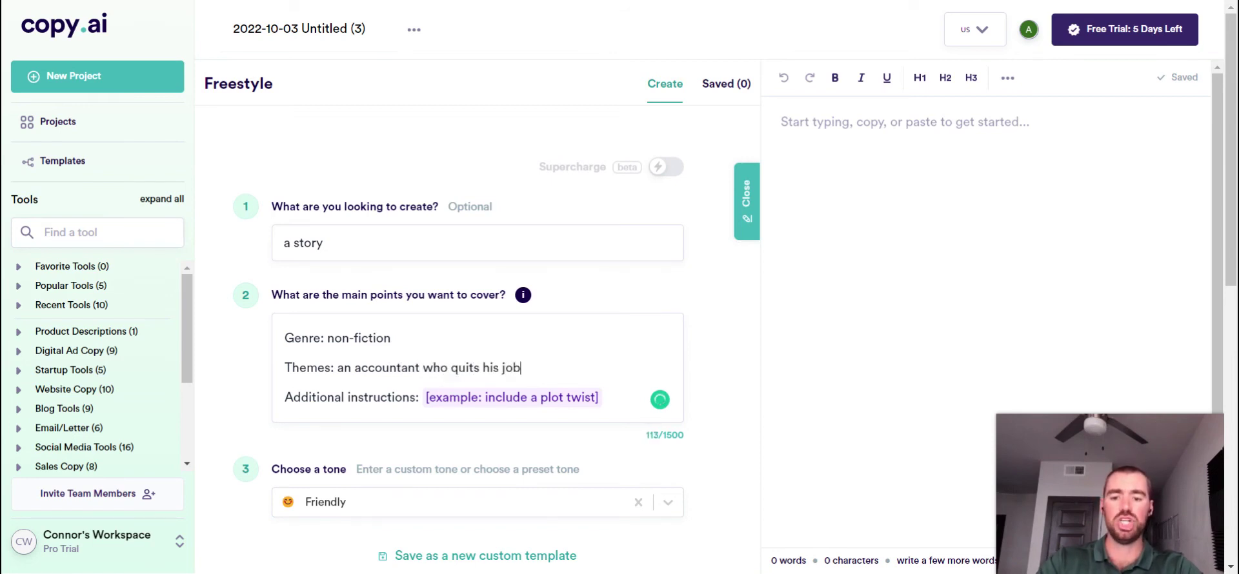
text( to travel w)
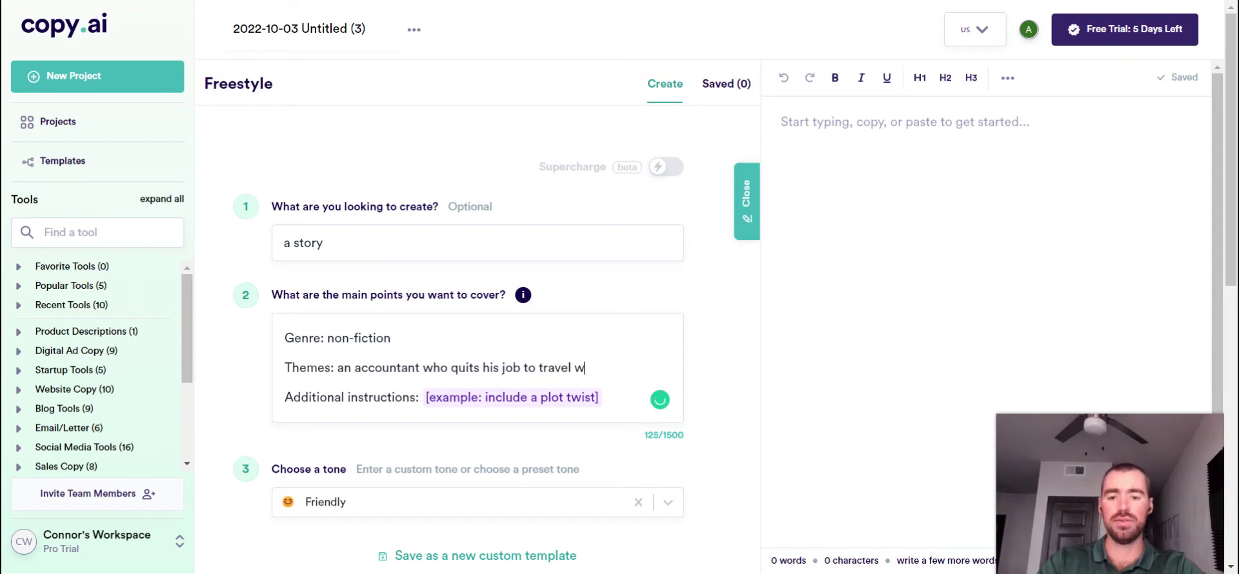
key(BackSpace)
text(the world)
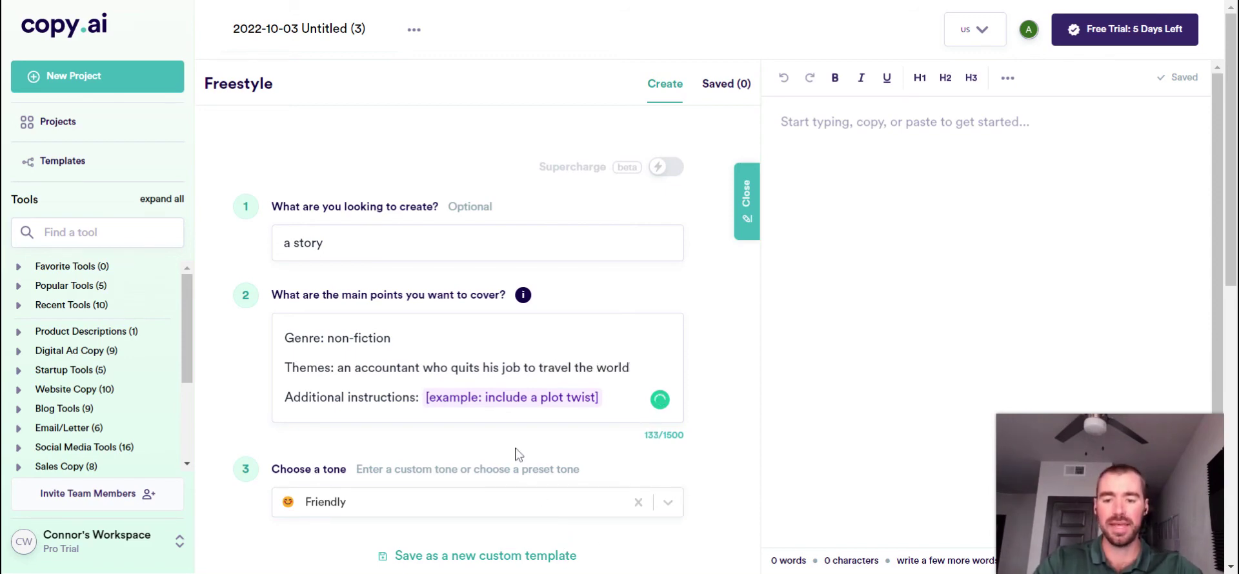
Add the instruction 'include a plot twist' and set the tone to Adventurous
scroll(520, 456, down, 3)
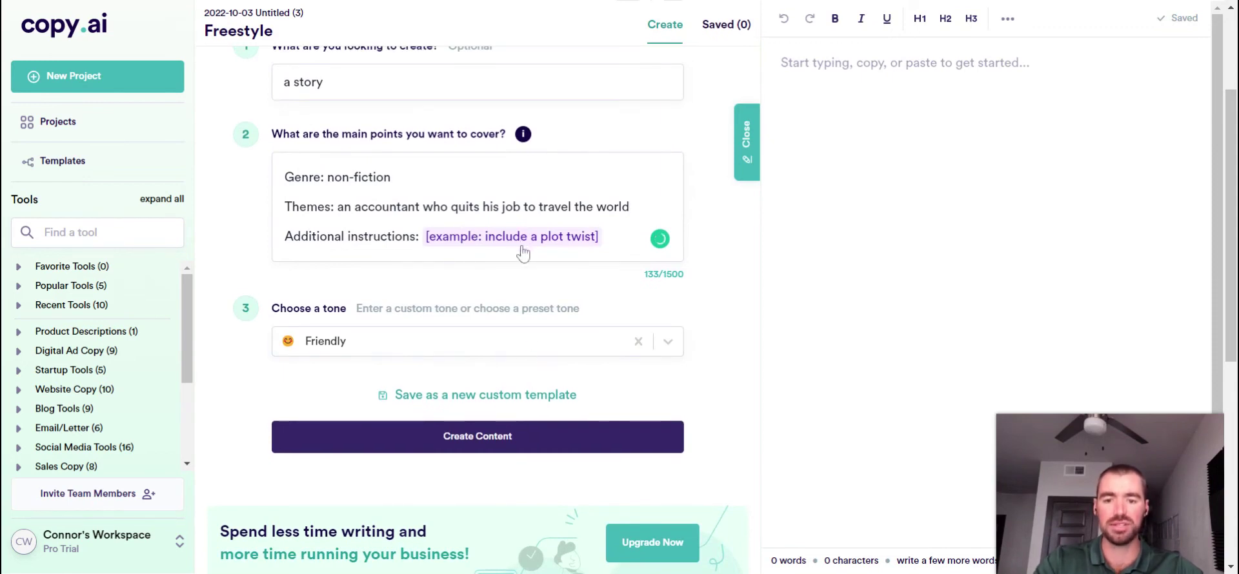
click(523, 247)
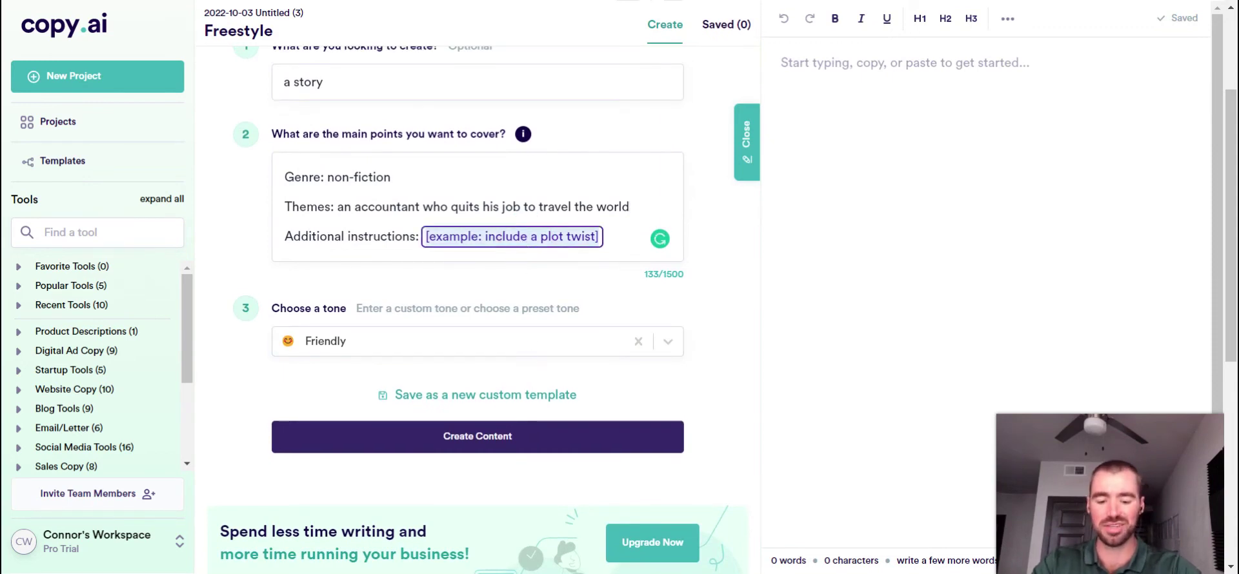
text(include)
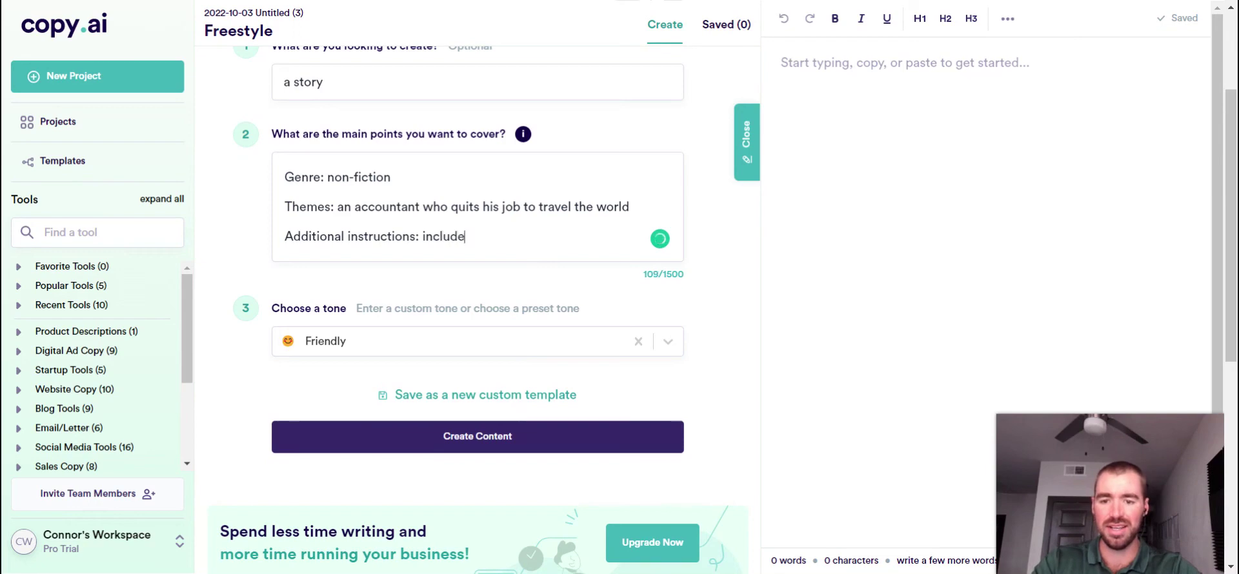
text( a plot twi)
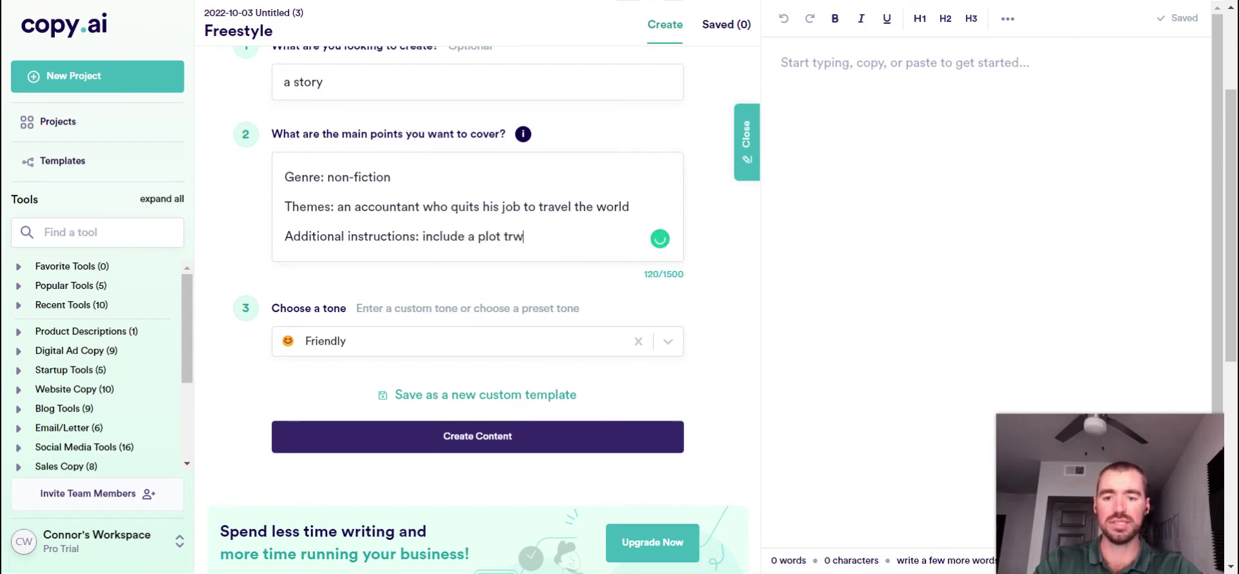
text(st)
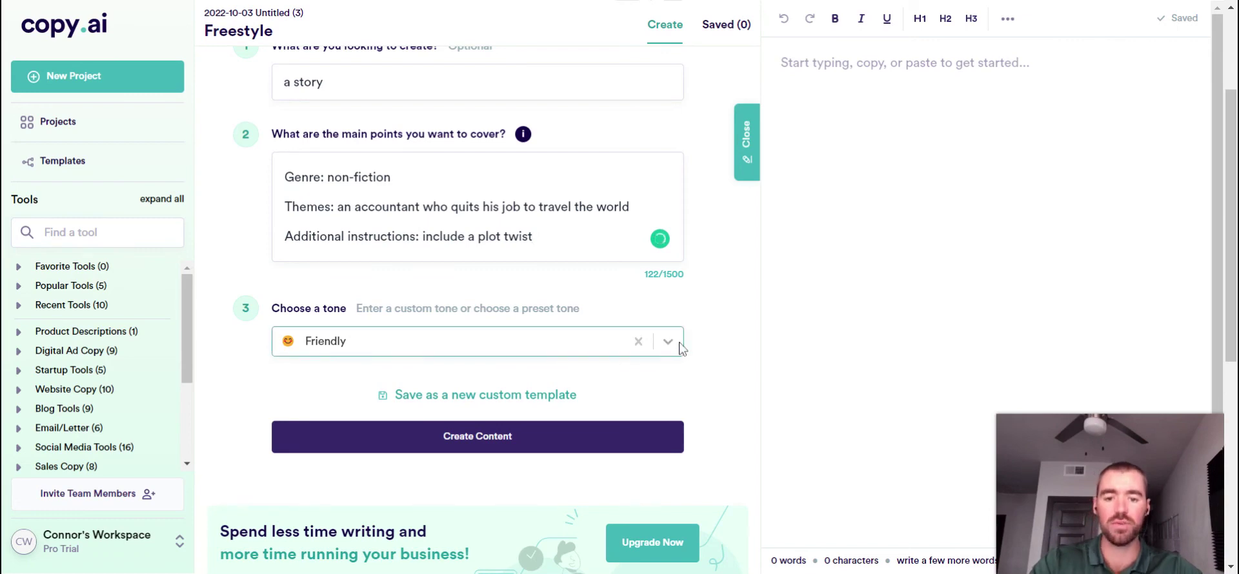
click(668, 341)
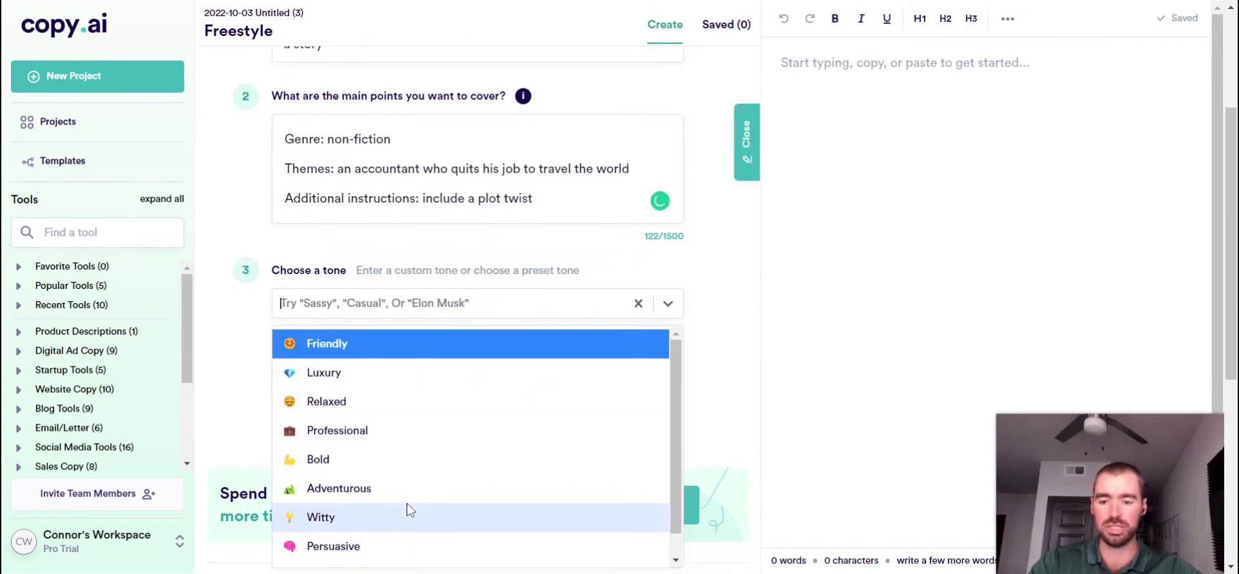
click(410, 492)
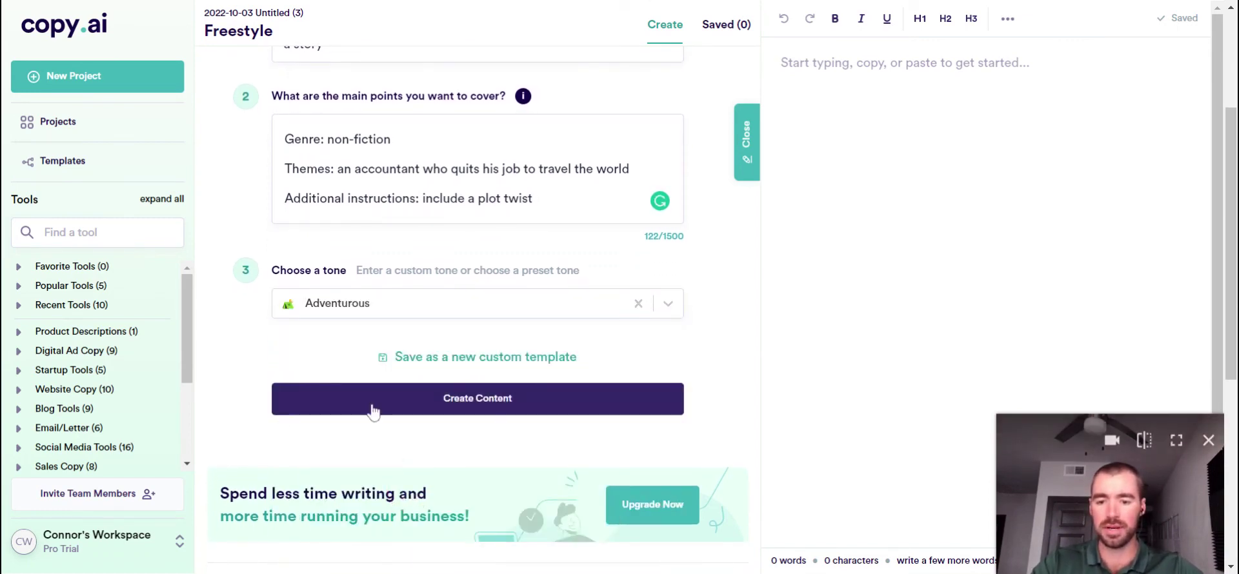
Create the story content and check the results, including a 201-word accountant travel tale
click(666, 415)
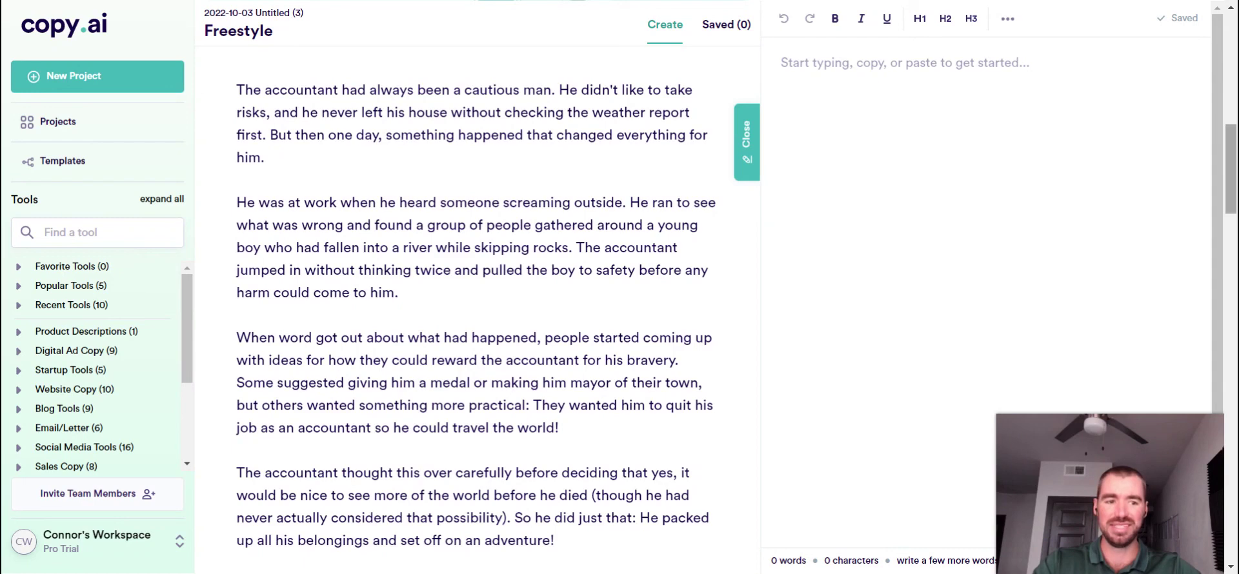
mouse_move(1229, 148)
mouse_down()
mouse_move(1229, 182)
mouse_move(1229, 154)
mouse_up()
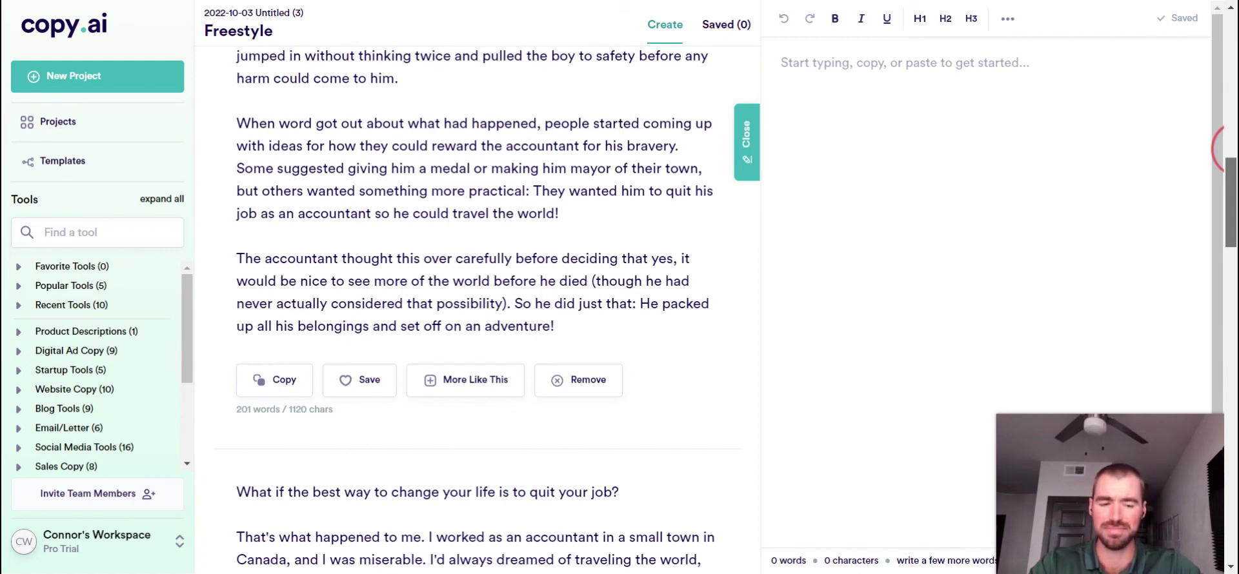
scroll(1226, 148, up, 1)
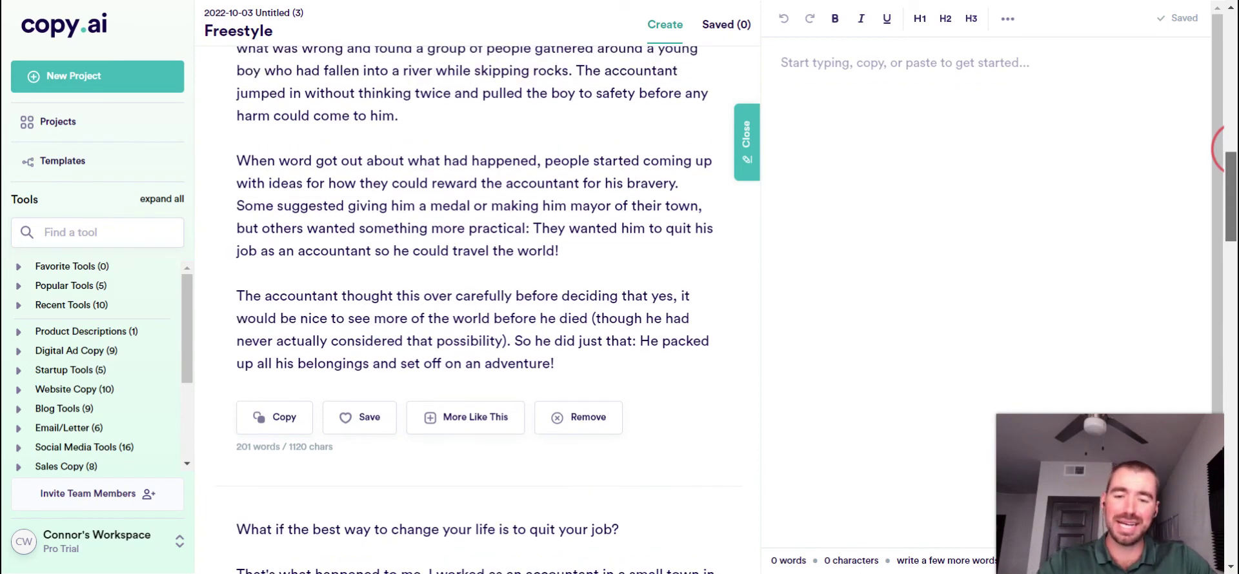
scroll(1225, 149, up, 5)
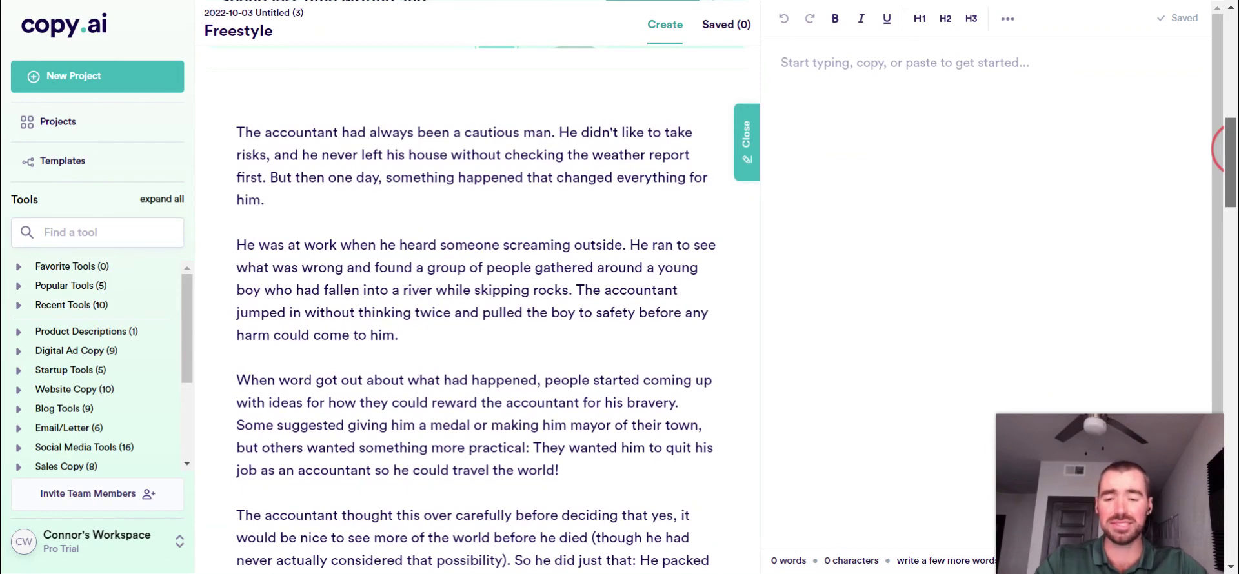
scroll(1231, 149, down, 2)
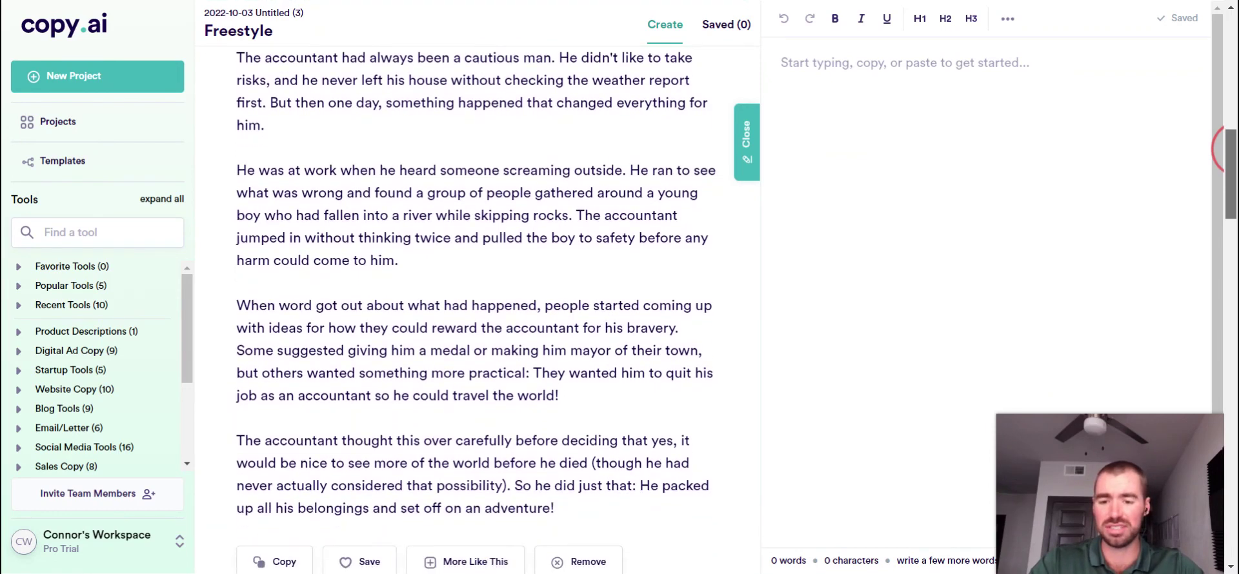
scroll(1219, 149, up, 1)
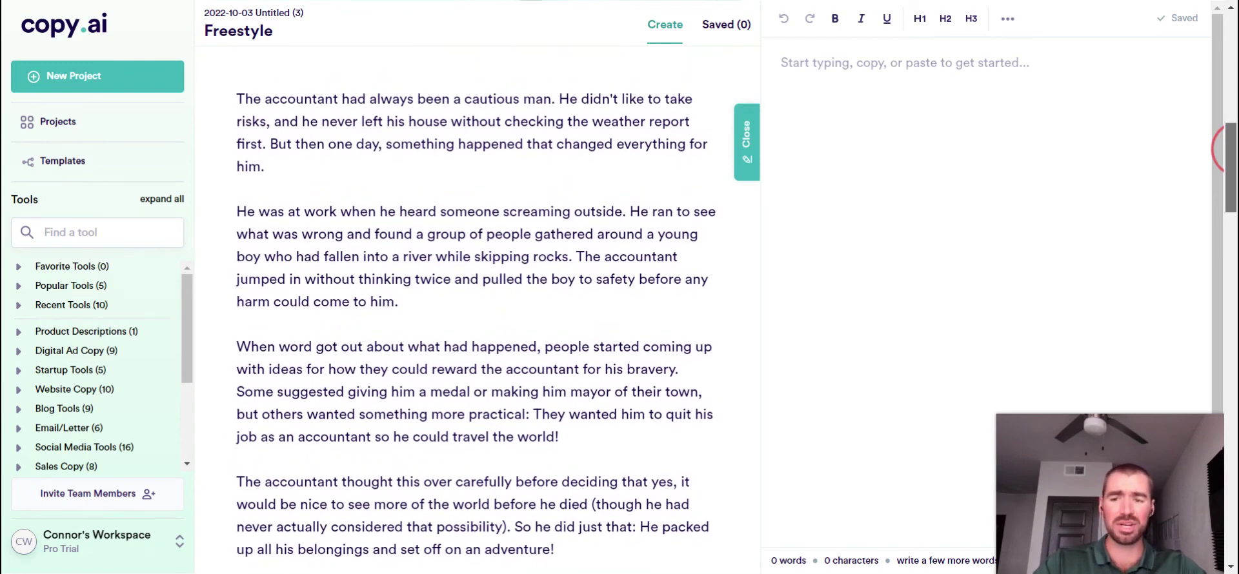
scroll(1219, 148, up, 1)
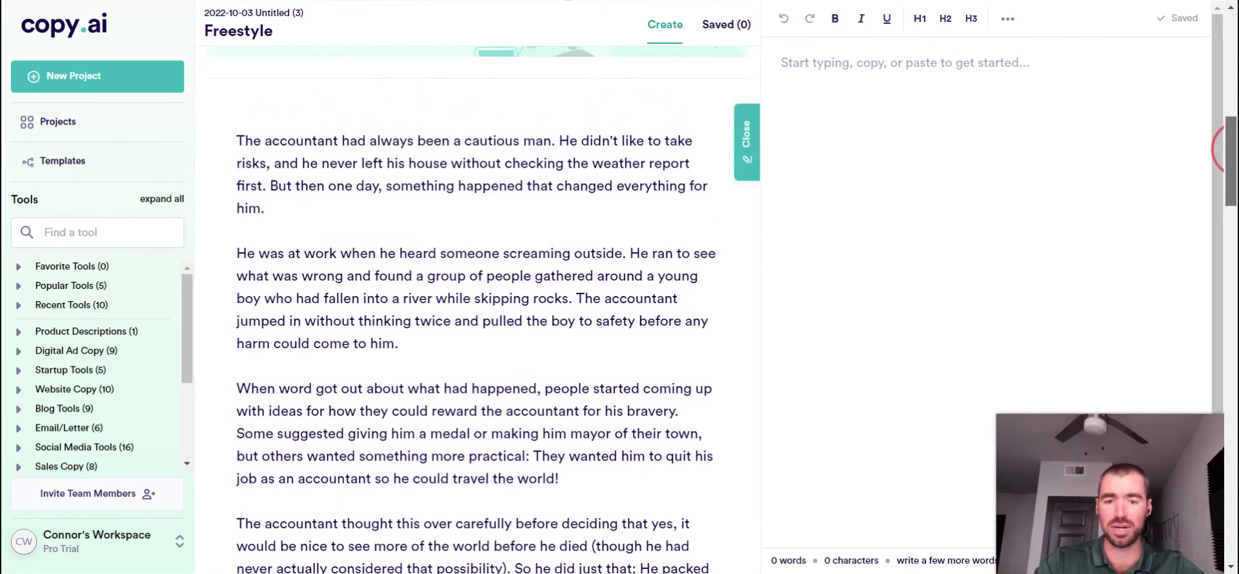
mouse_move(1228, 149)
mouse_down()
mouse_move(1235, 121)
mouse_move(1233, 135)
mouse_up()
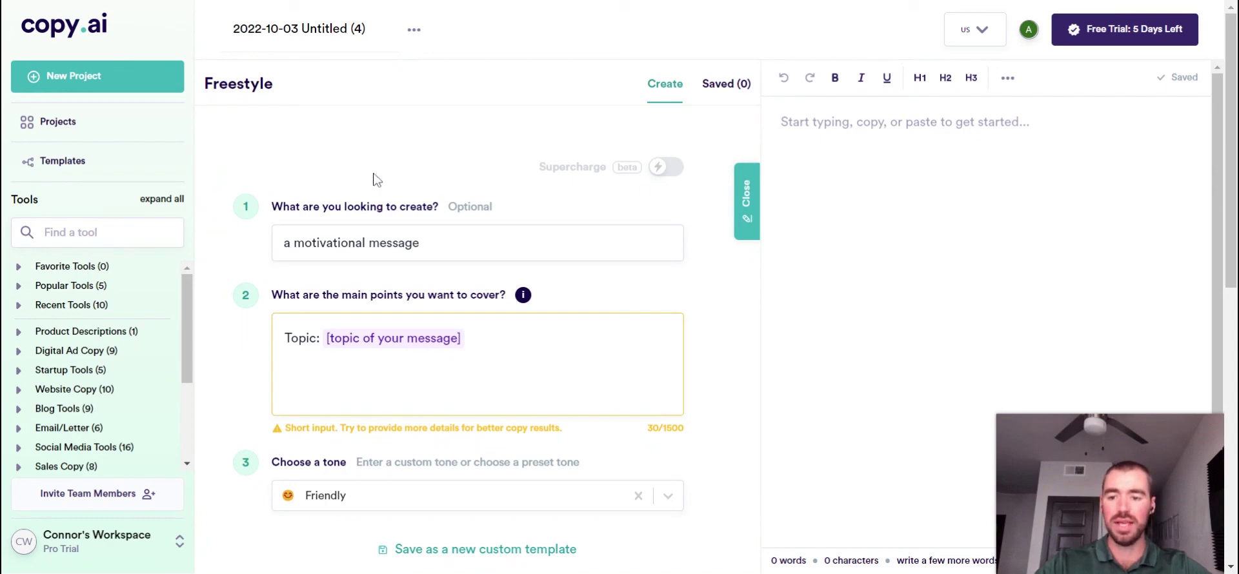
Replace the topic placeholder with 'starting a business is difficult, but worth it if you work hard'
scroll(353, 194, down, 1)
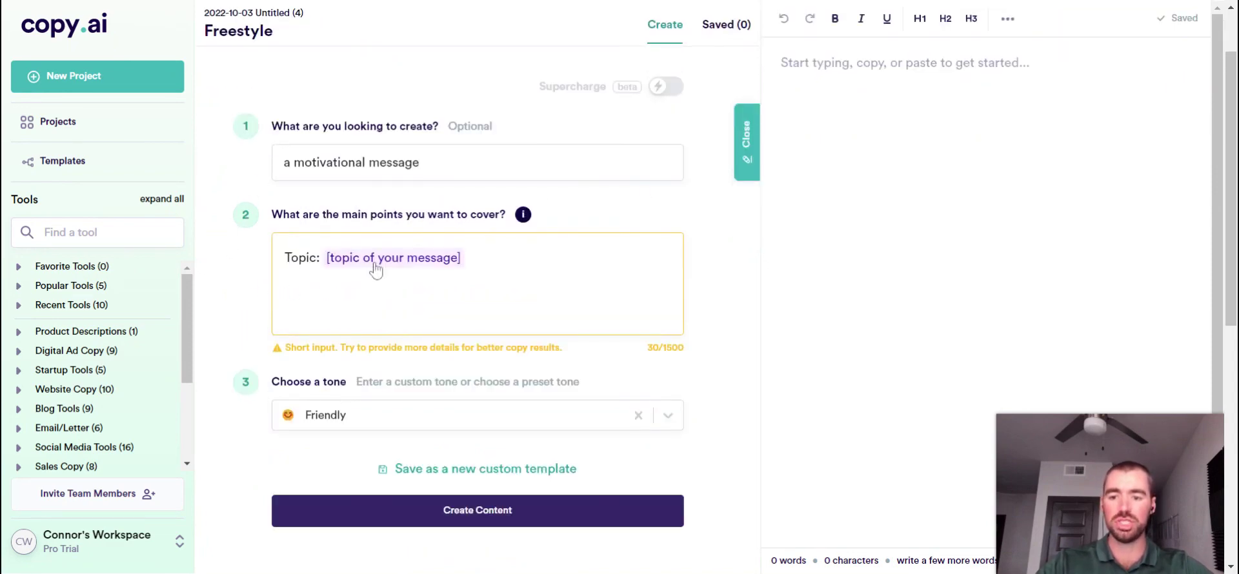
click(402, 265)
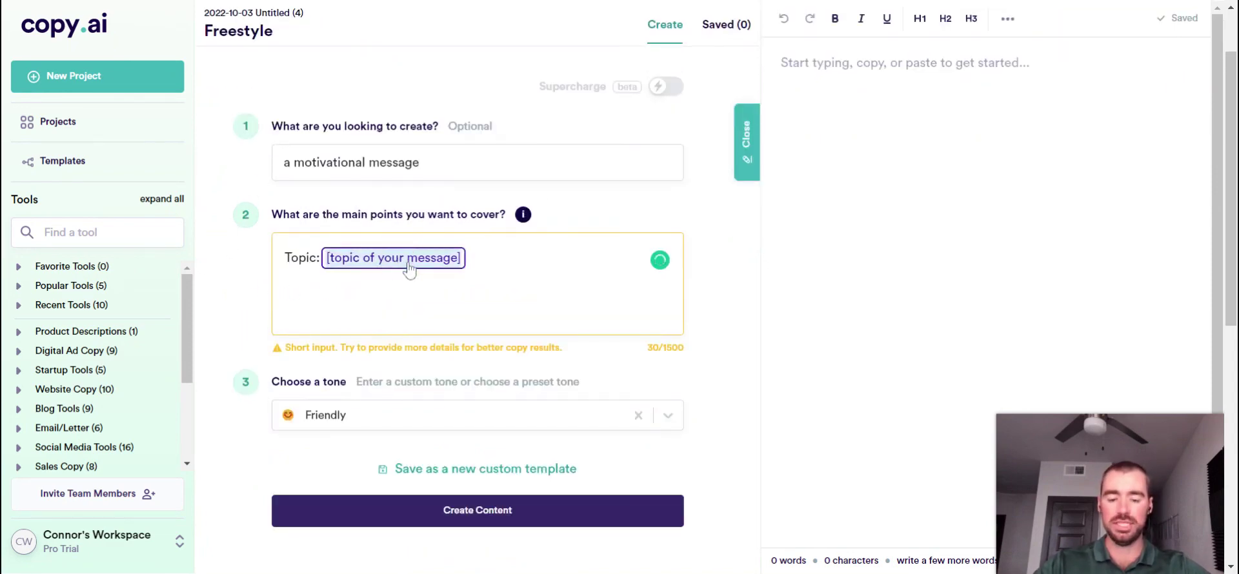
key(BackSpace)
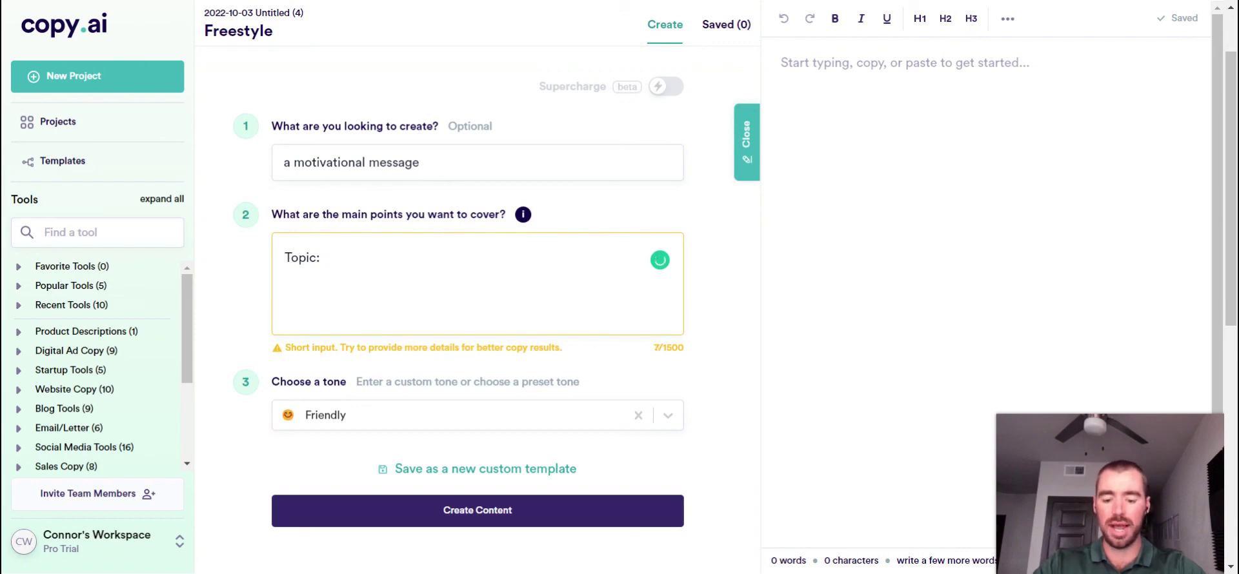
text(starting)
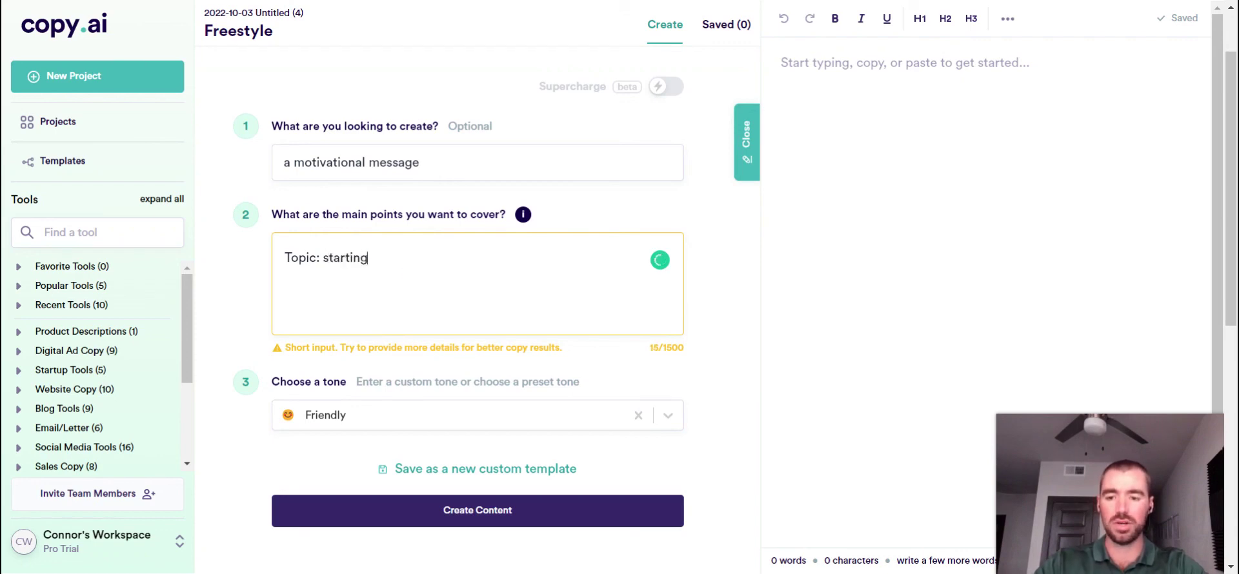
text( a business i)
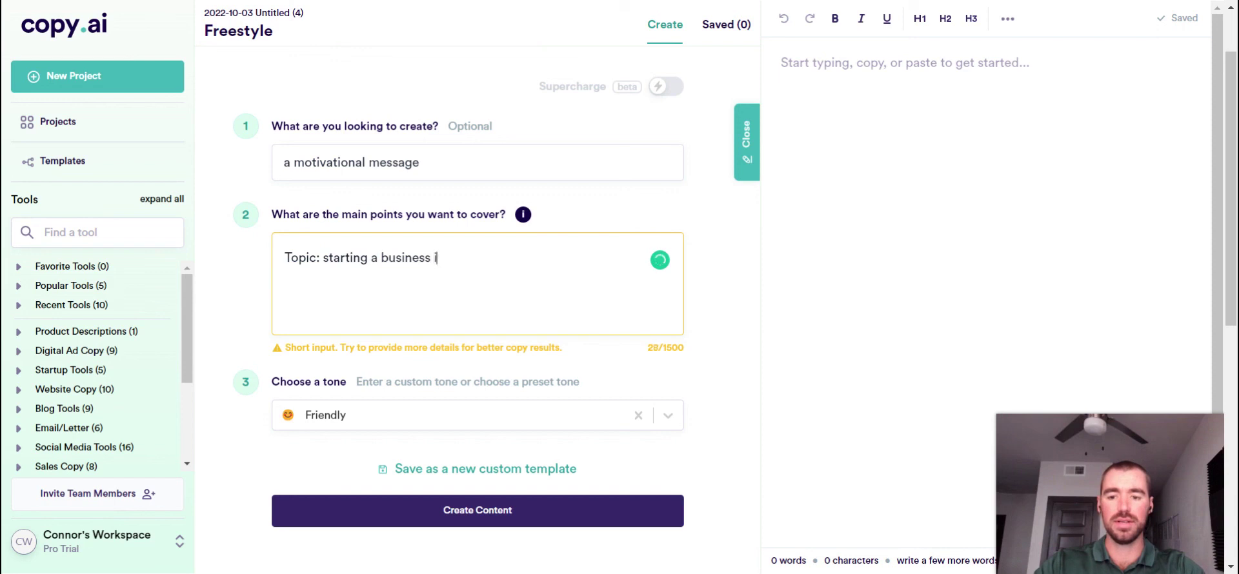
text(s difficult)
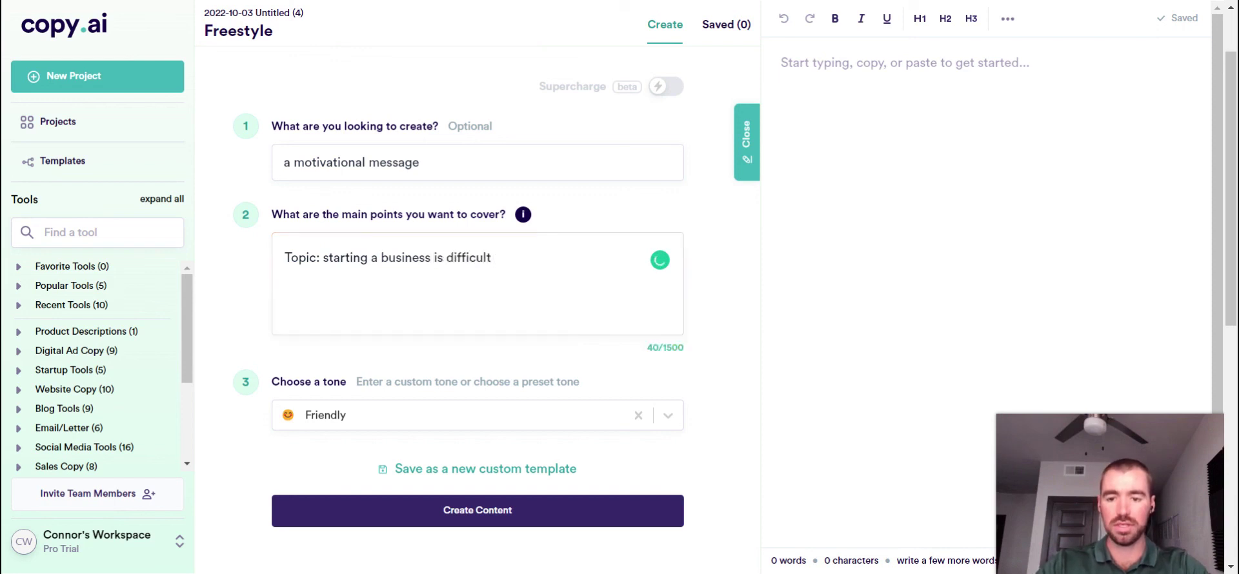
key(BackSpace)
text(, but)
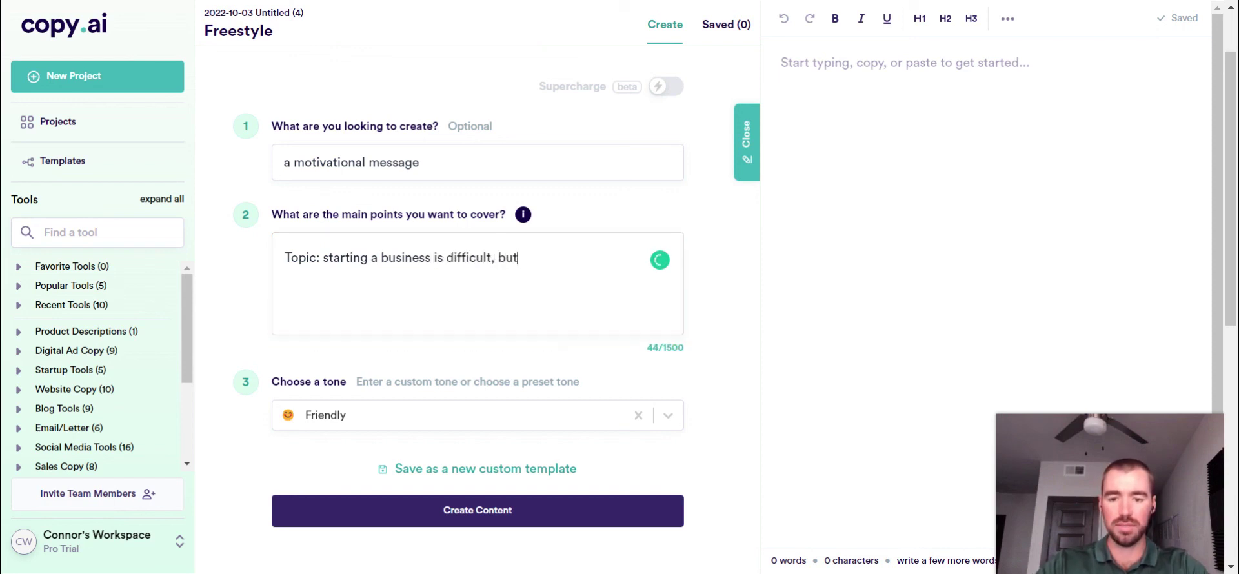
text( worth it )
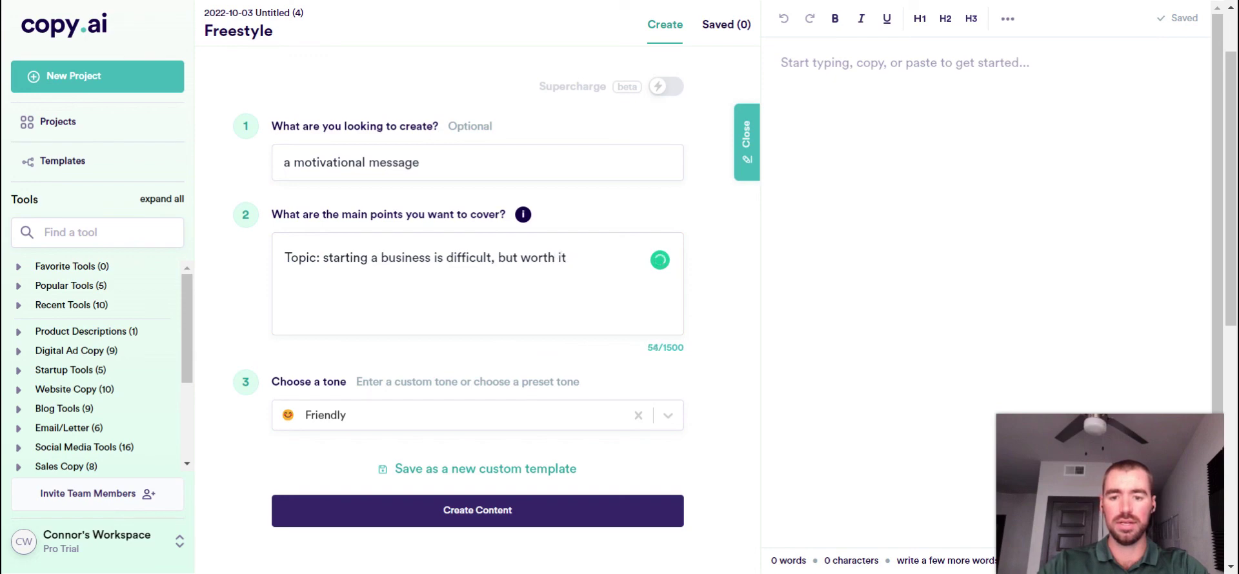
text(if you work hard)
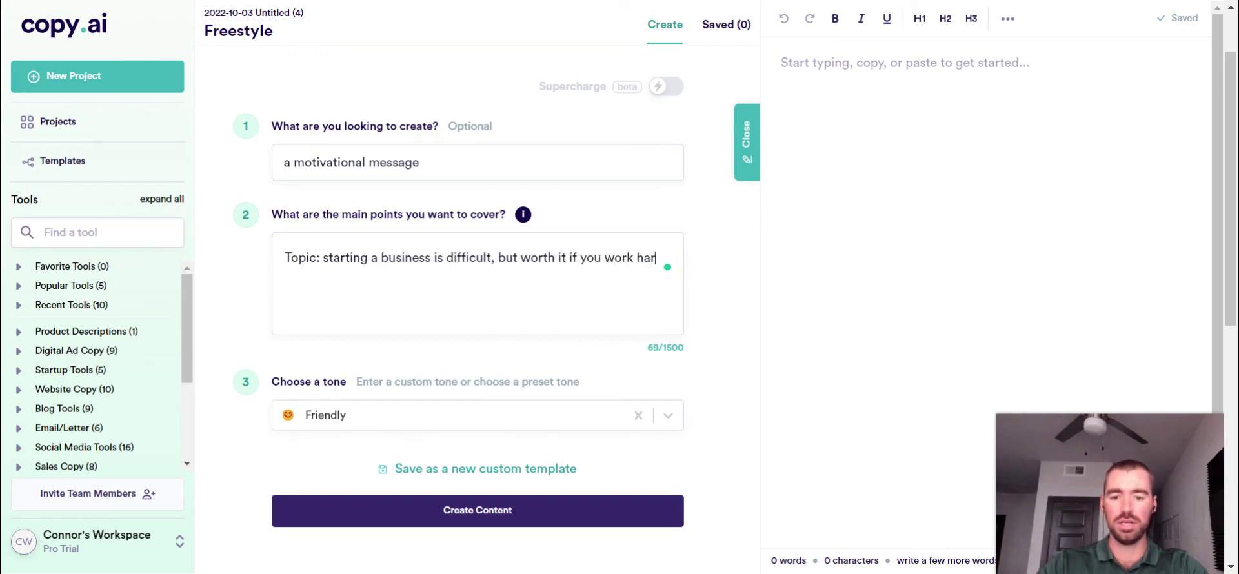
Choose Bold as the message's tone from the preset tones list
click(667, 417)
scroll(610, 437, down, 1)
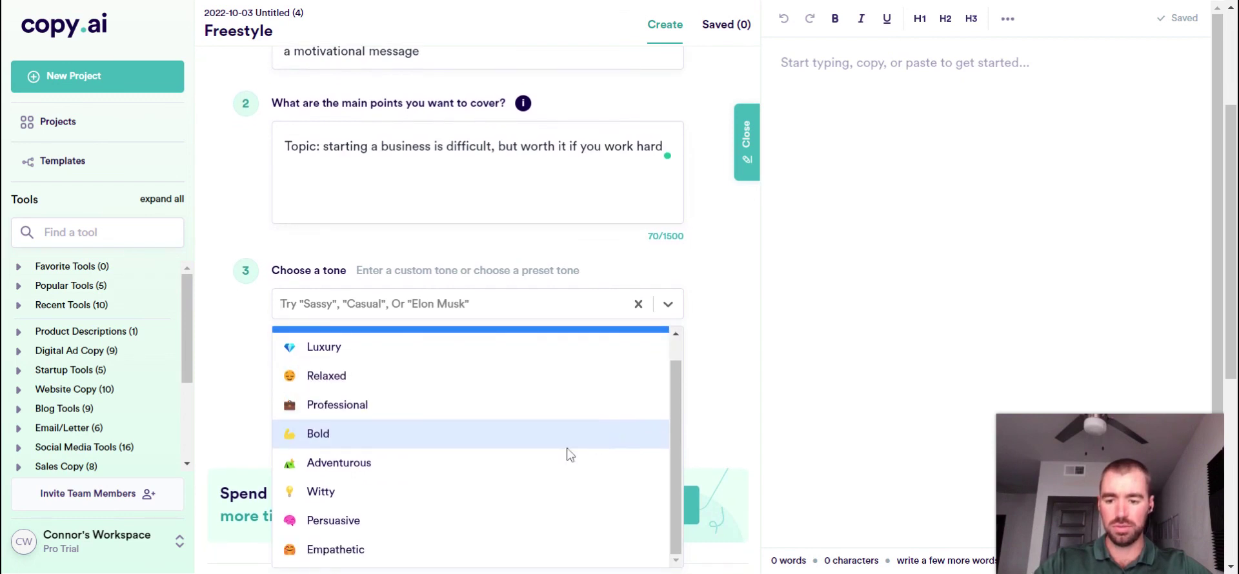
click(366, 434)
Generate the Bold business motivational messages and scroll through the results
click(373, 417)
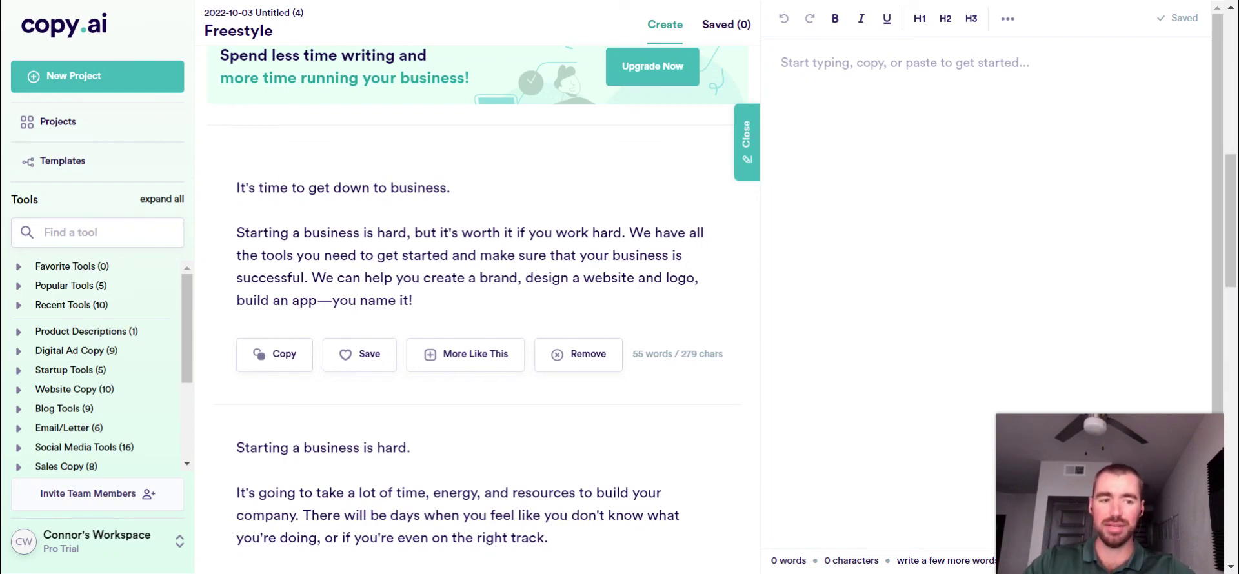
drag(1232, 172, 1232, 224)
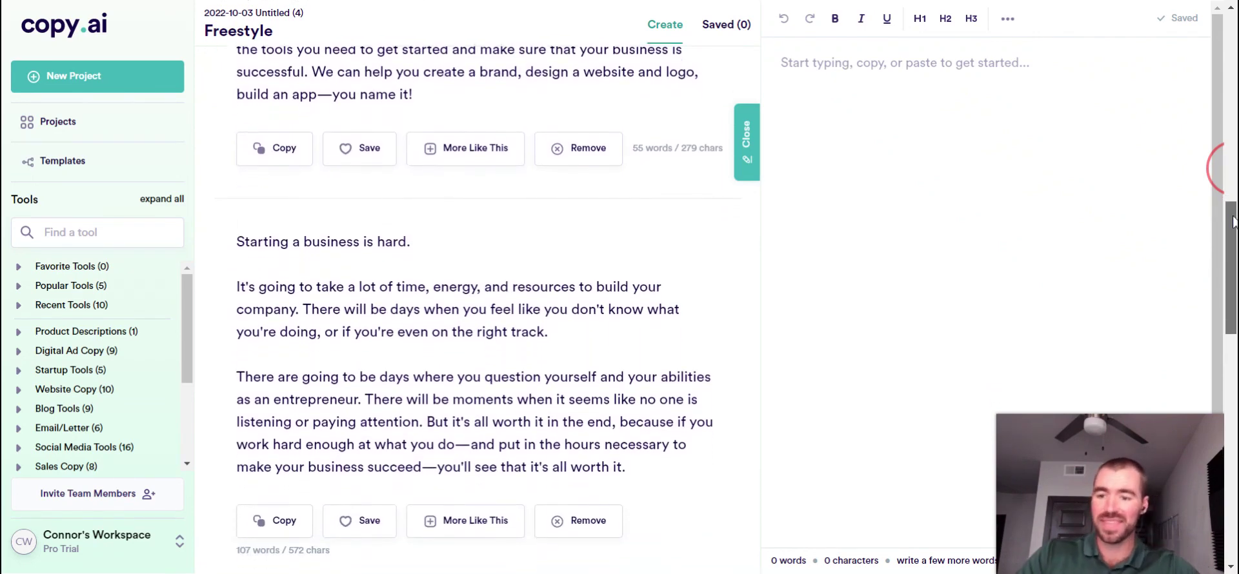
click(1234, 255)
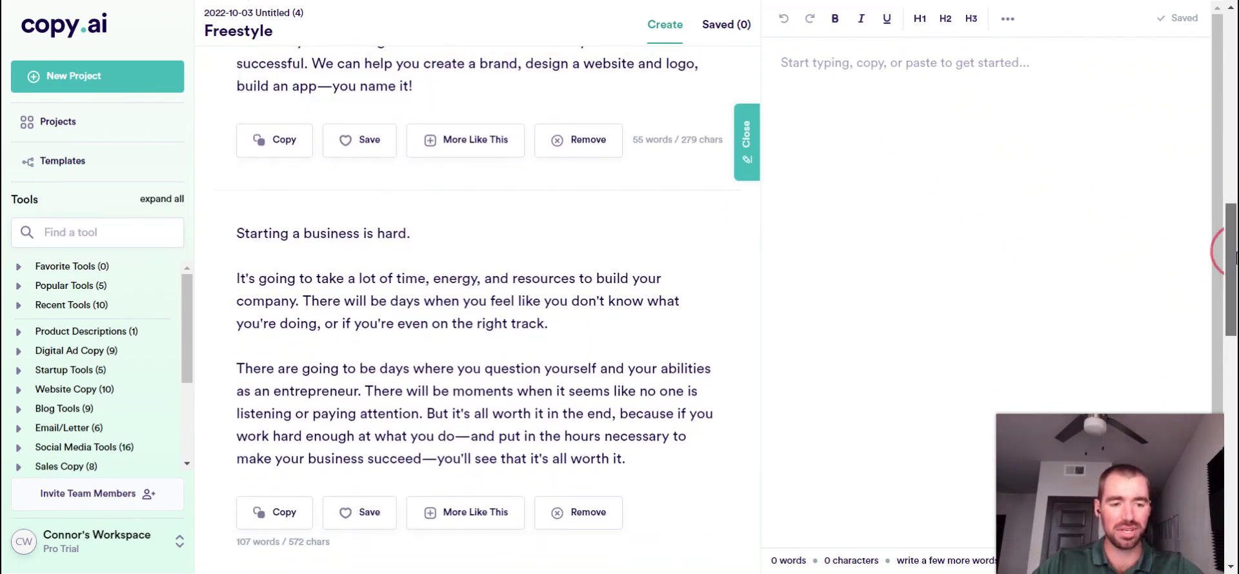
drag(1233, 256, 1234, 224)
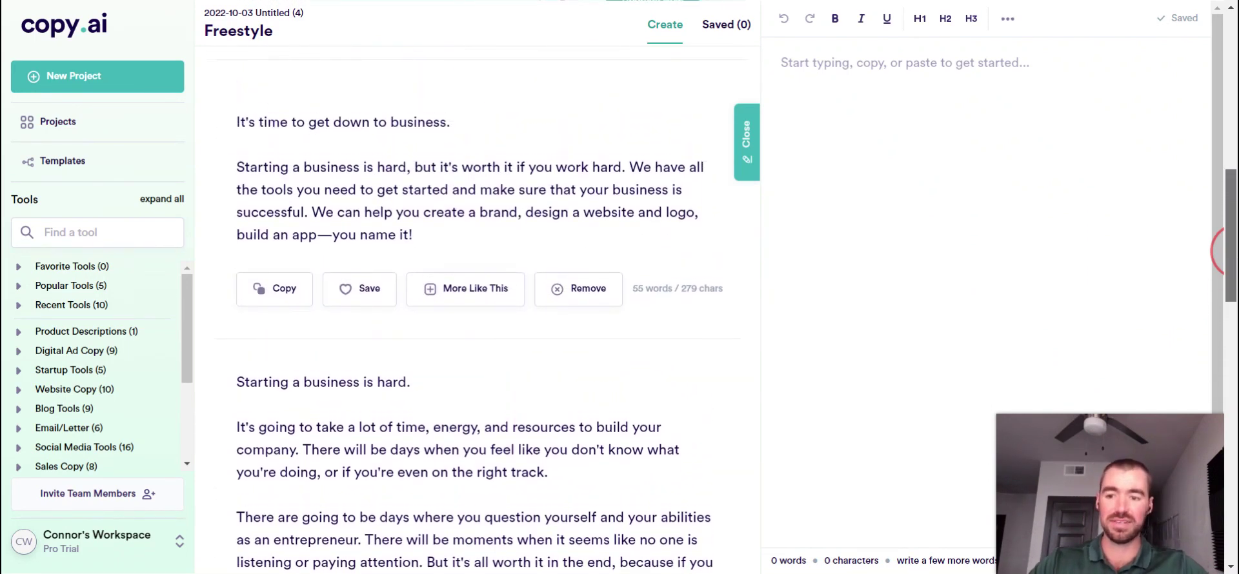